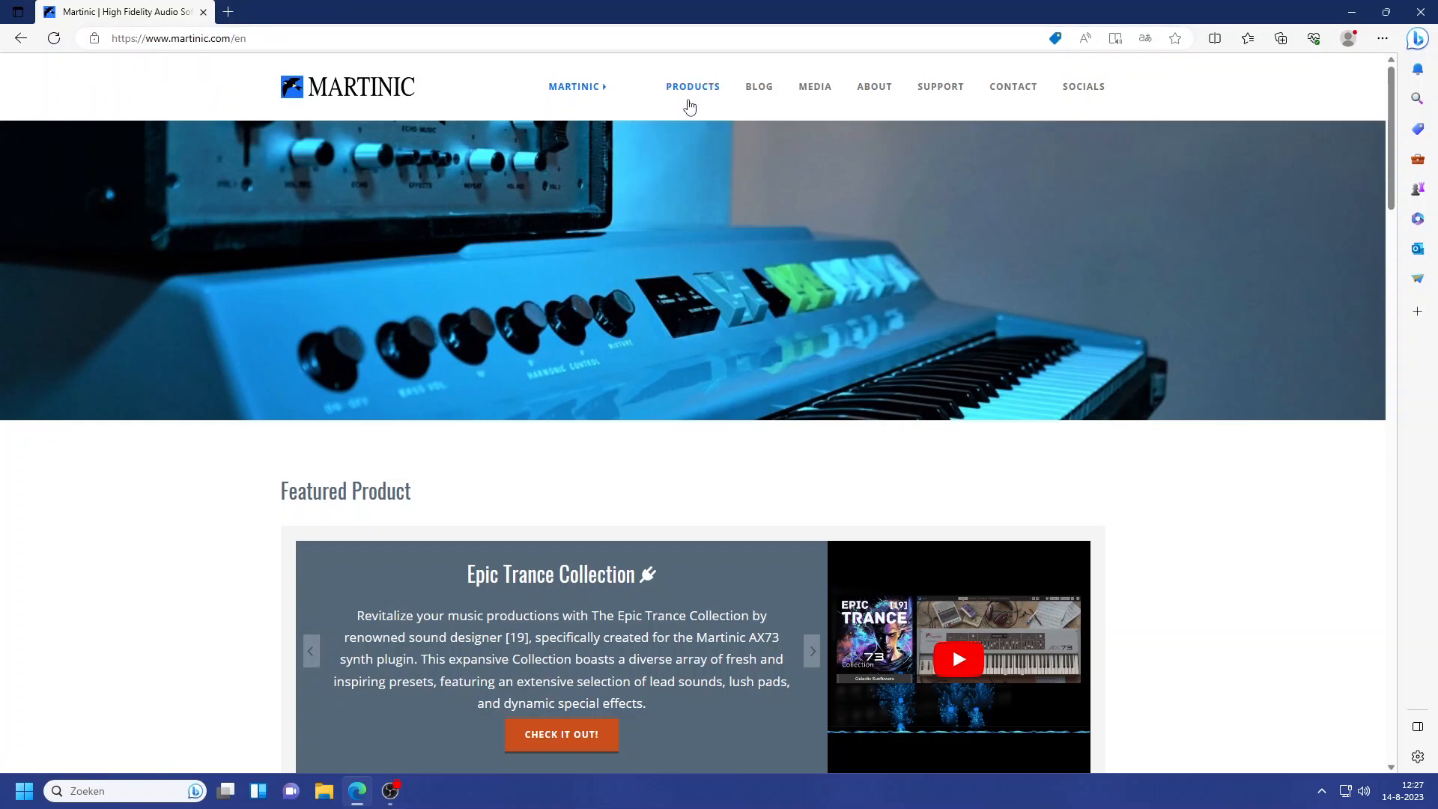
Open the Kee Bass product page from the Martinic products overview
left_click(691, 94)
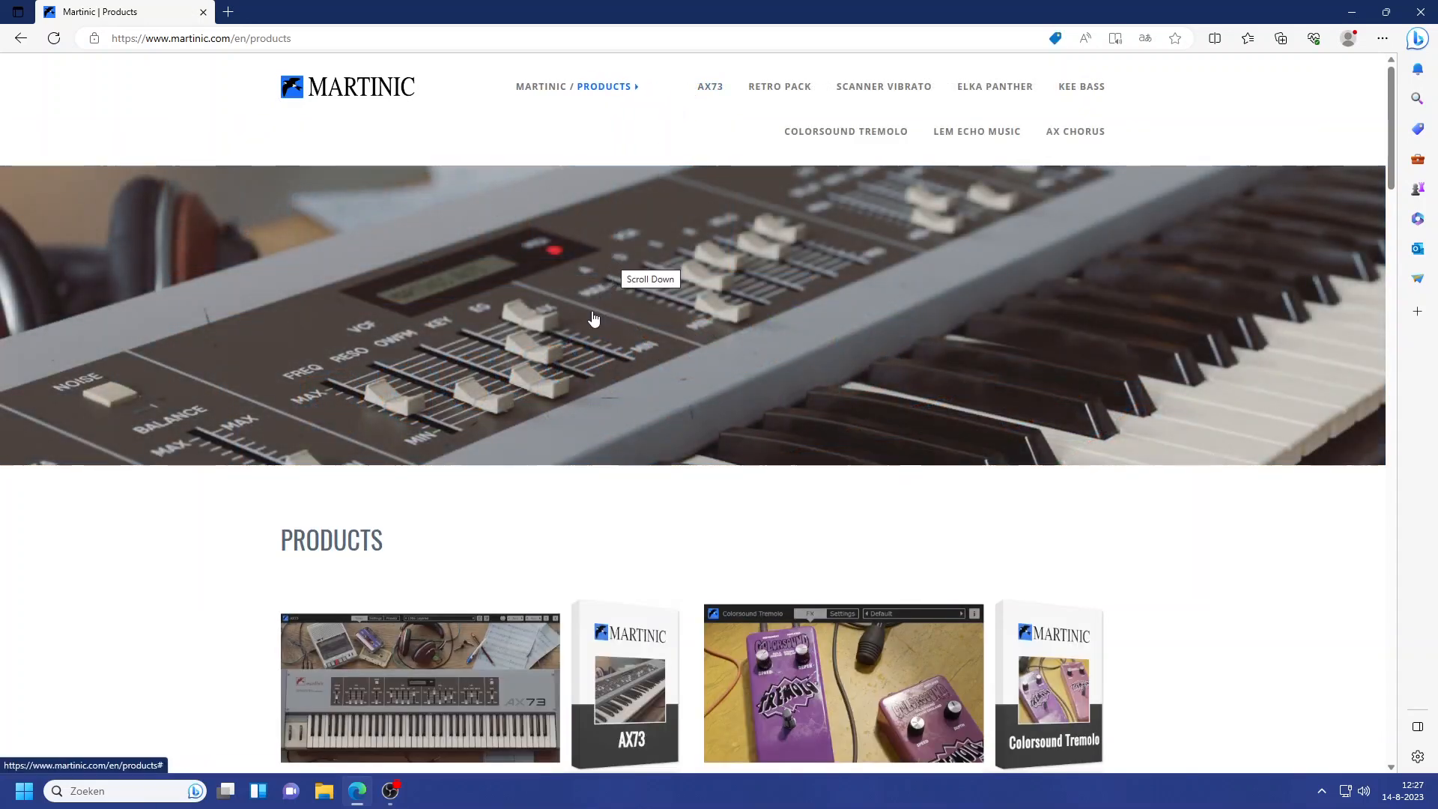
scroll(592, 314, "down", 3)
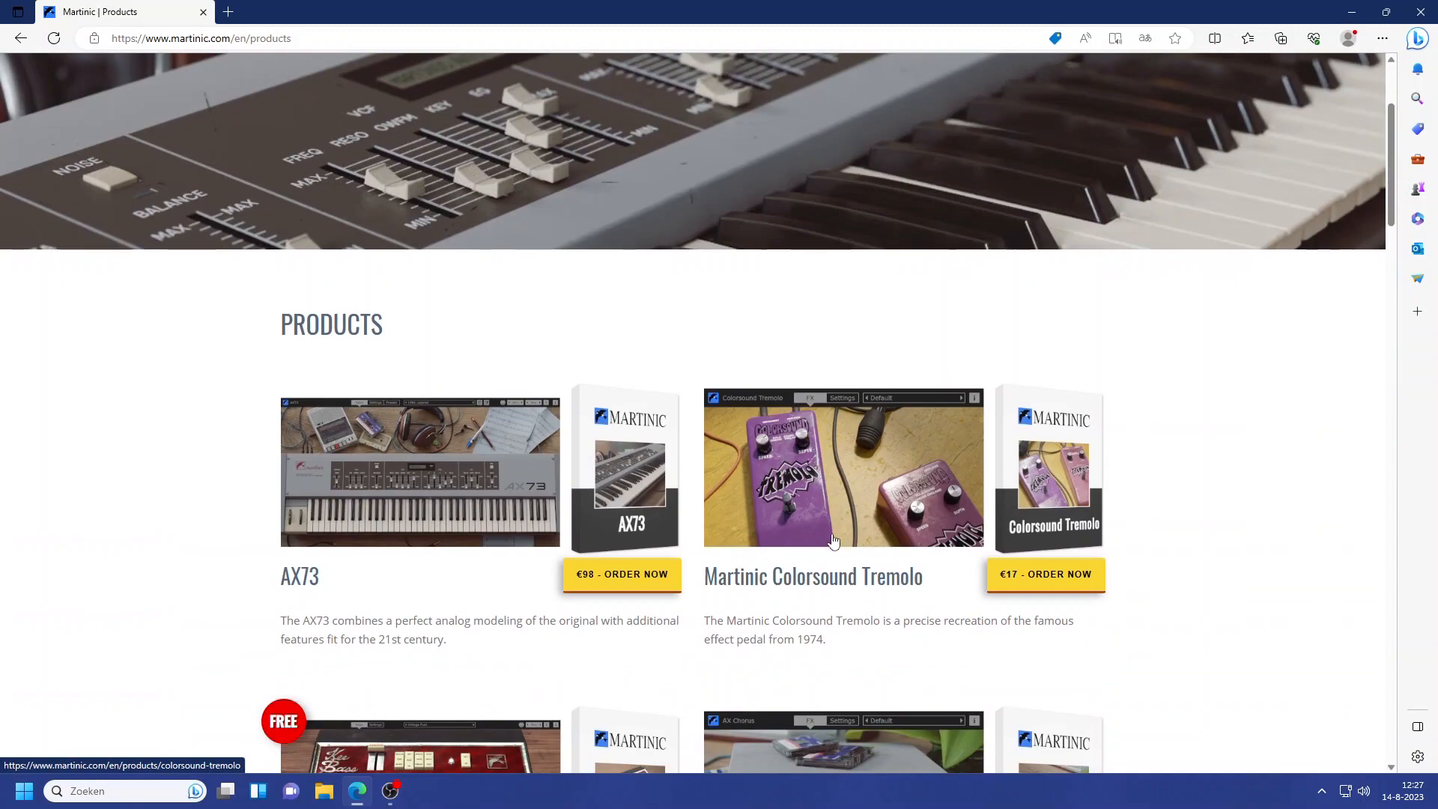
scroll(839, 582, "down", 4)
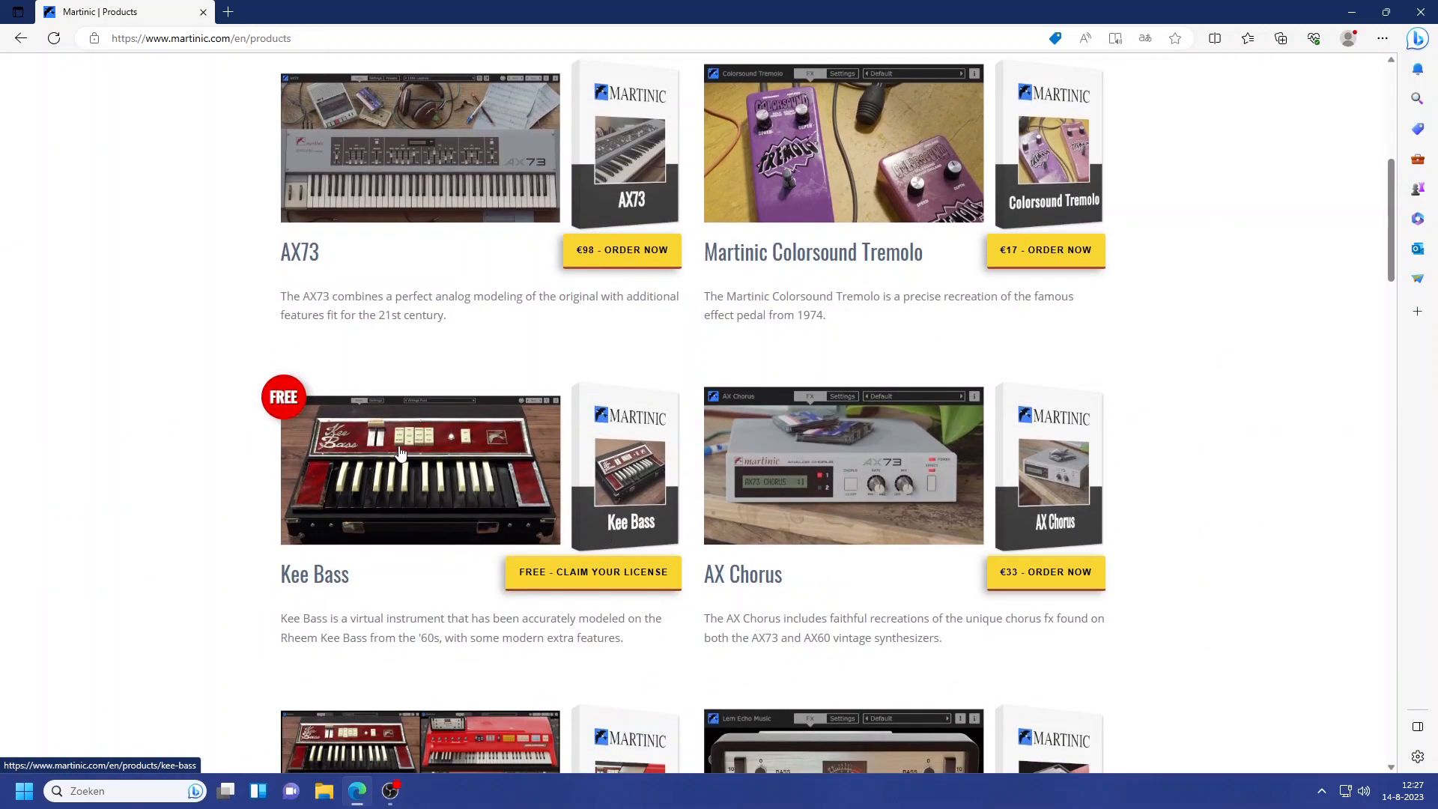
left_click(411, 498)
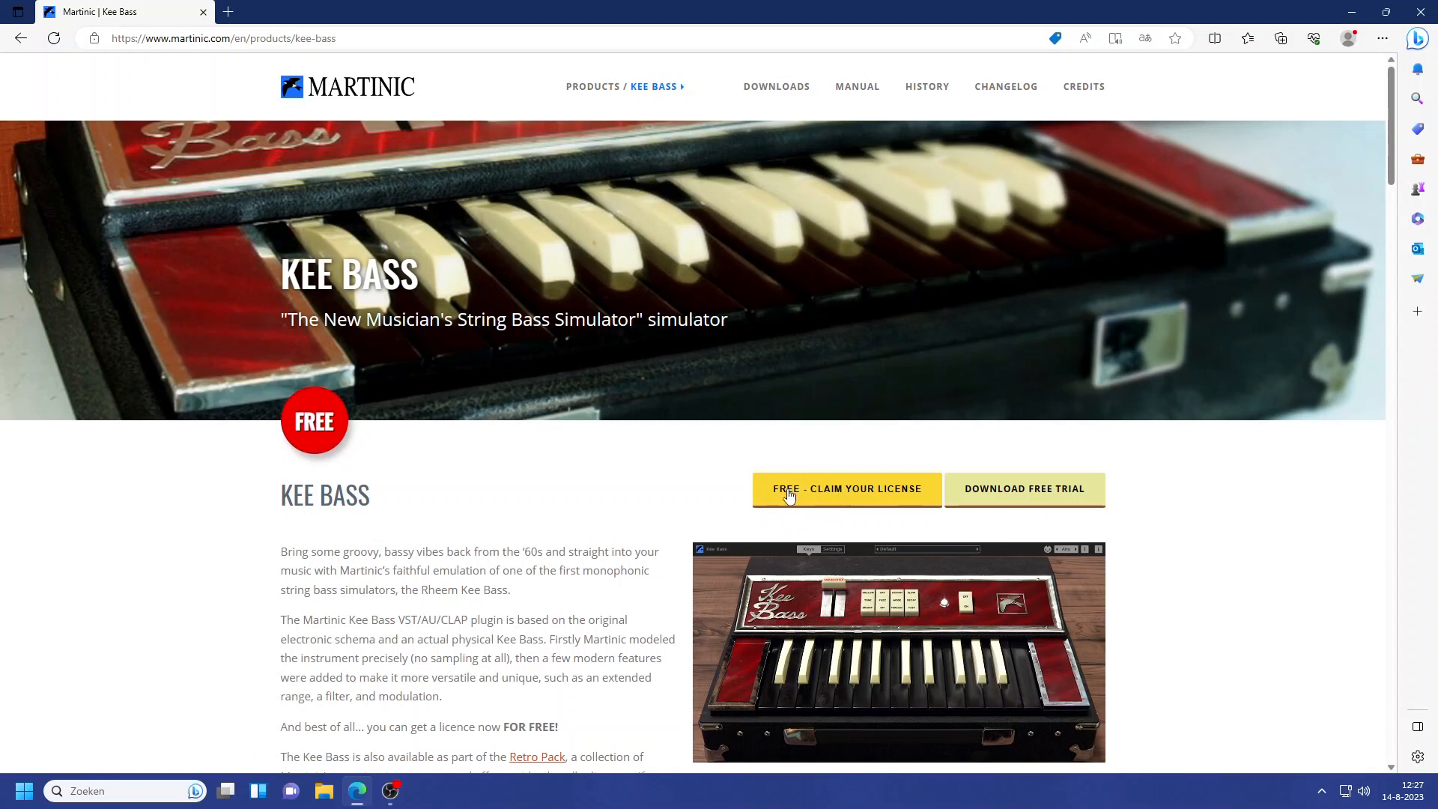
Download the Kee Bass free trial for Windows and order the free license using the saved e-mail and name details
left_click(1038, 496)
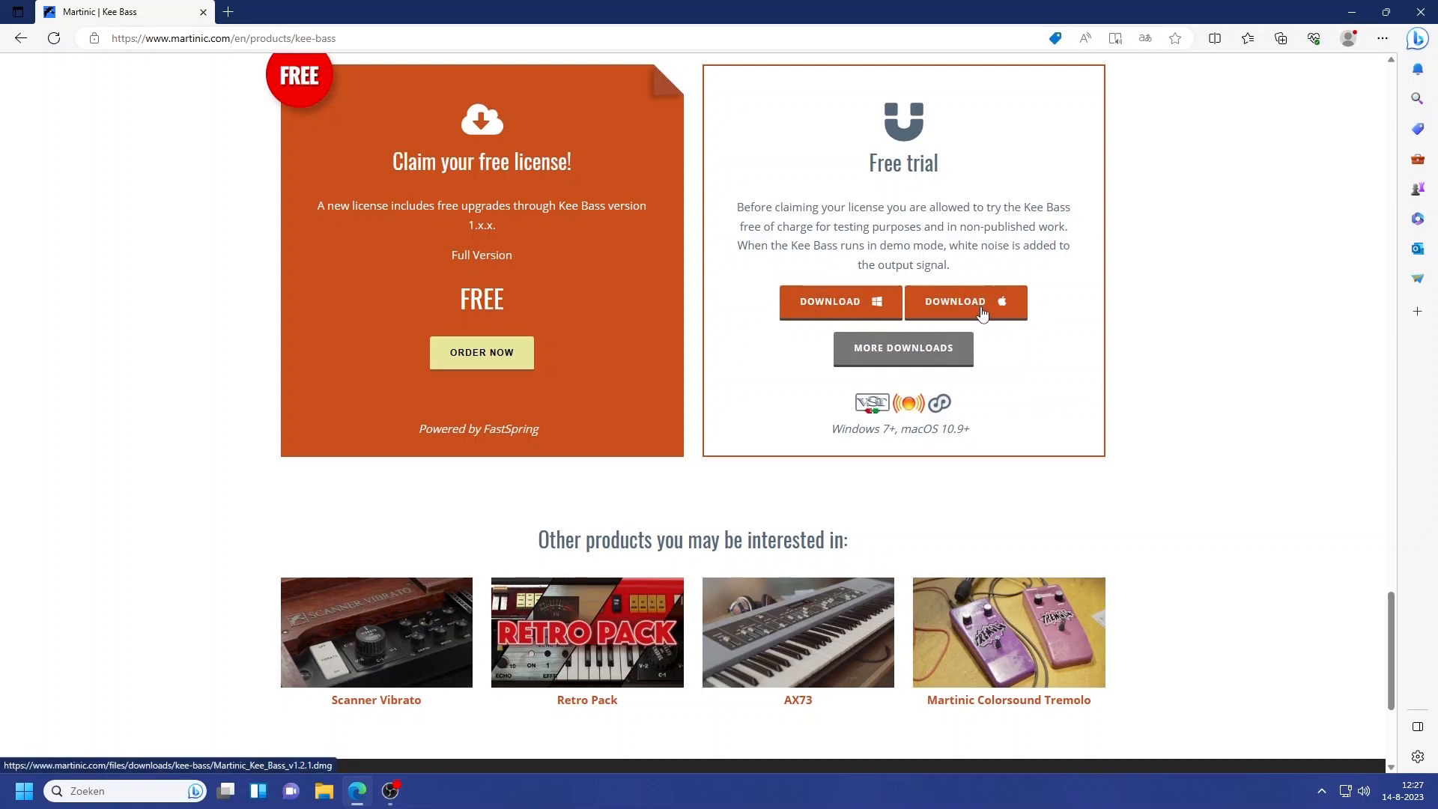
left_click(836, 302)
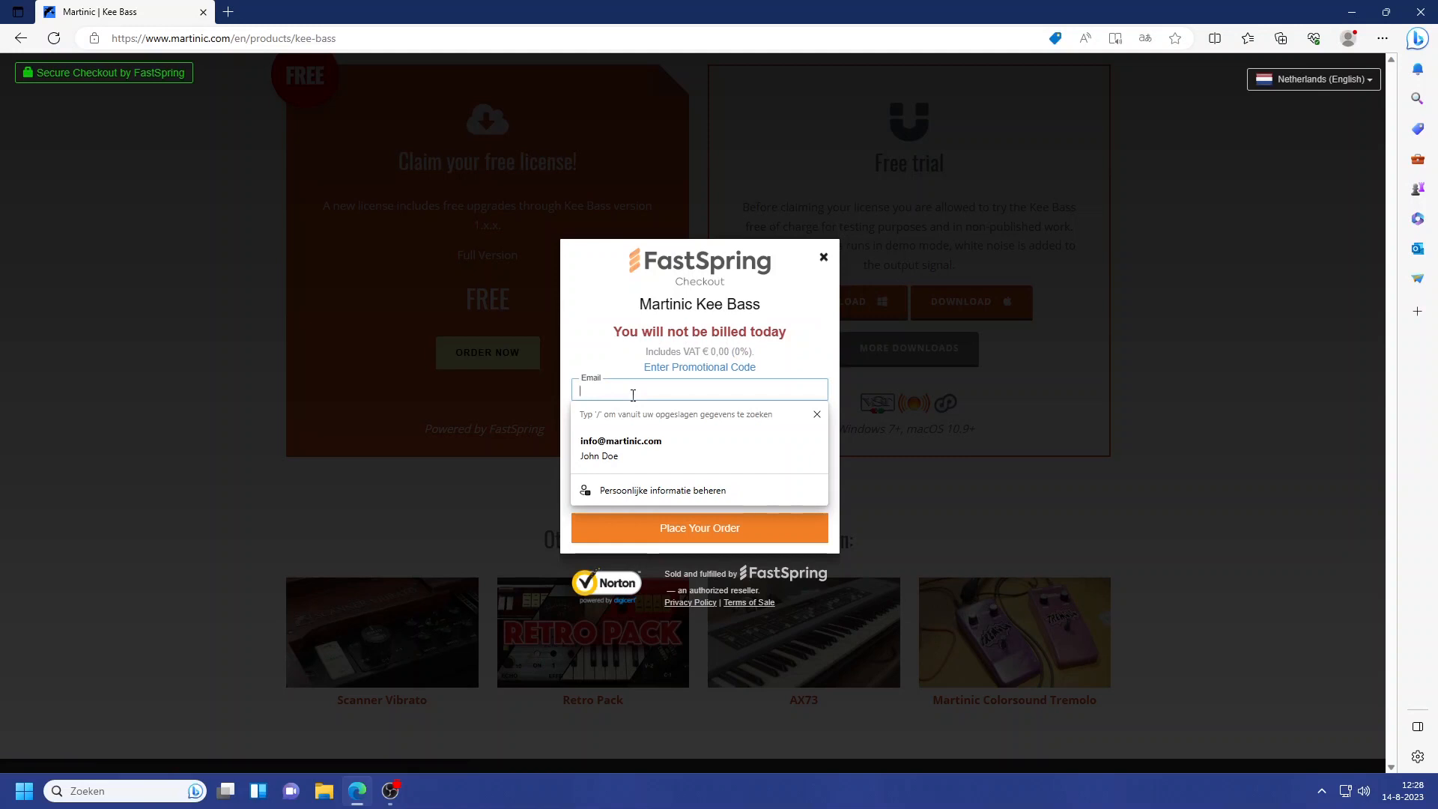
left_click(627, 446)
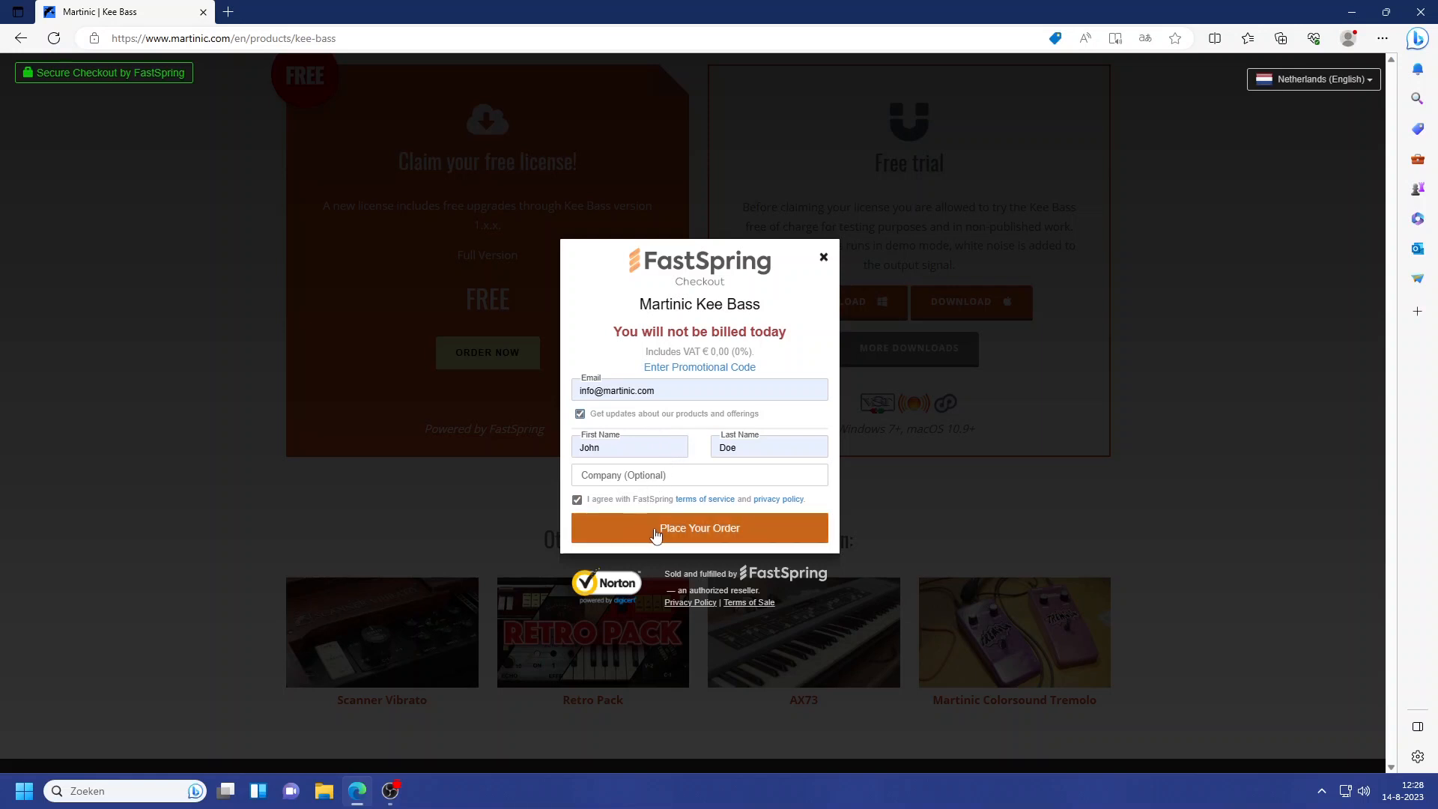
left_click(683, 533)
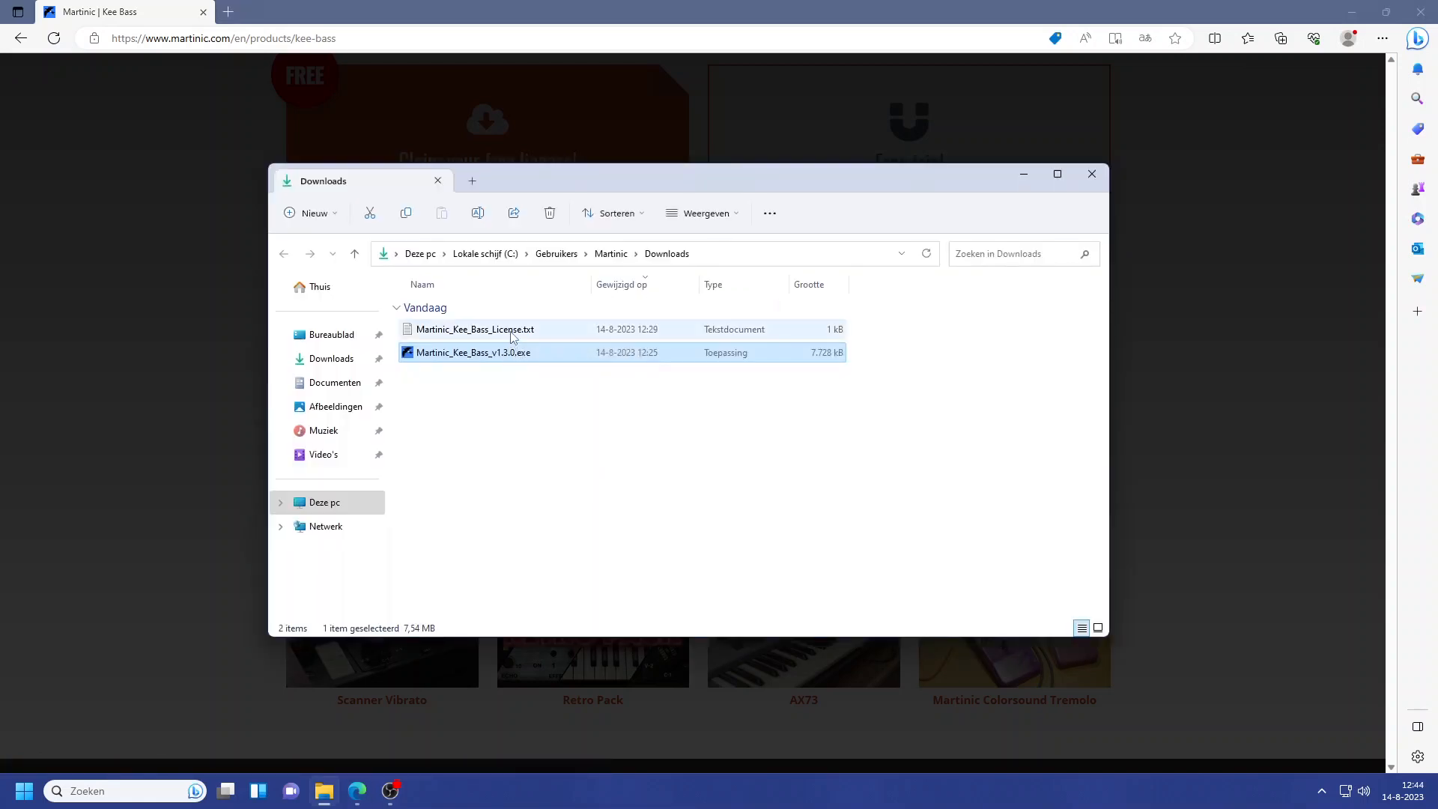
Run the installer Martinic_Kee_Bass_v1.3.0.exe from the Downloads folder and accept its end-user license agreement
double_click(444, 355)
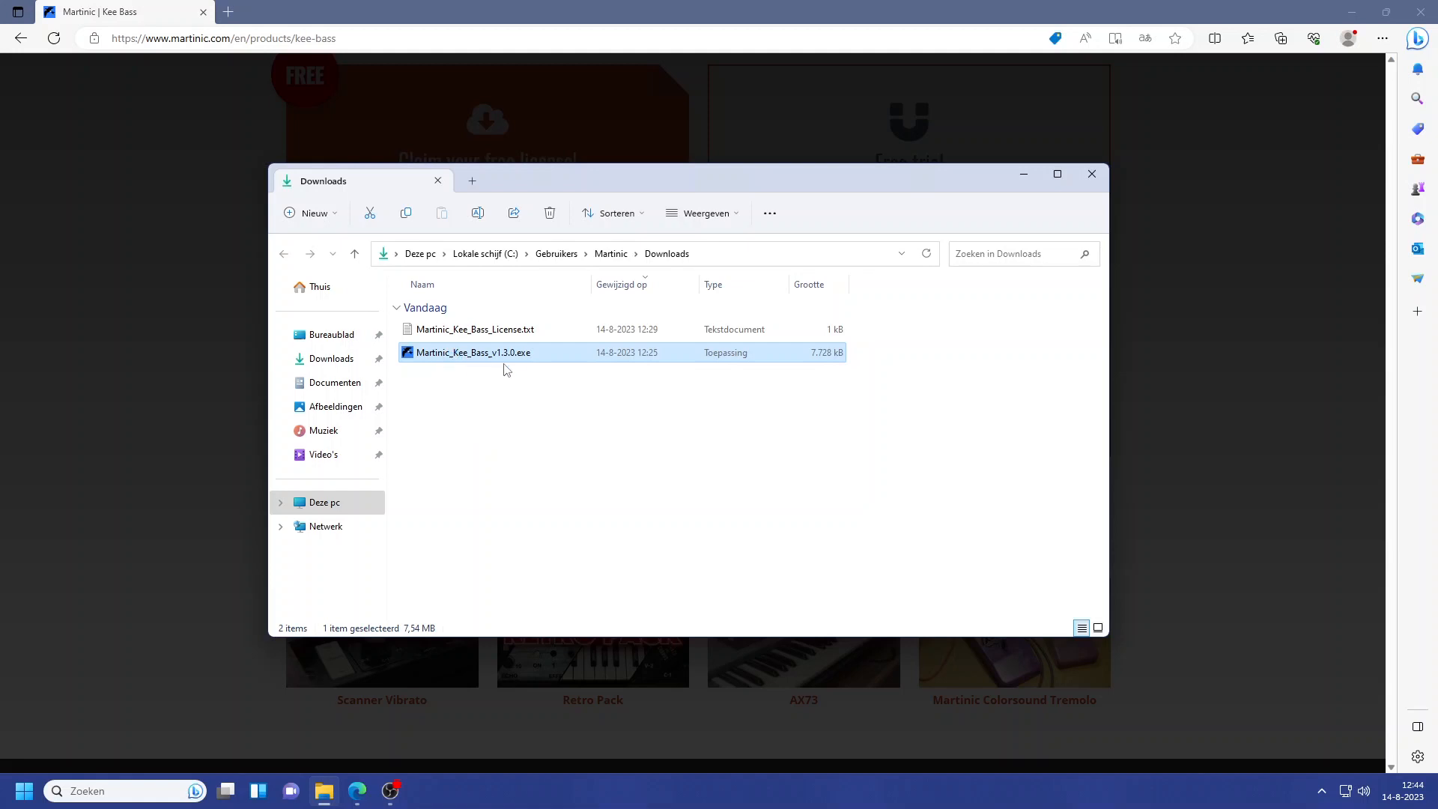
left_click(811, 516)
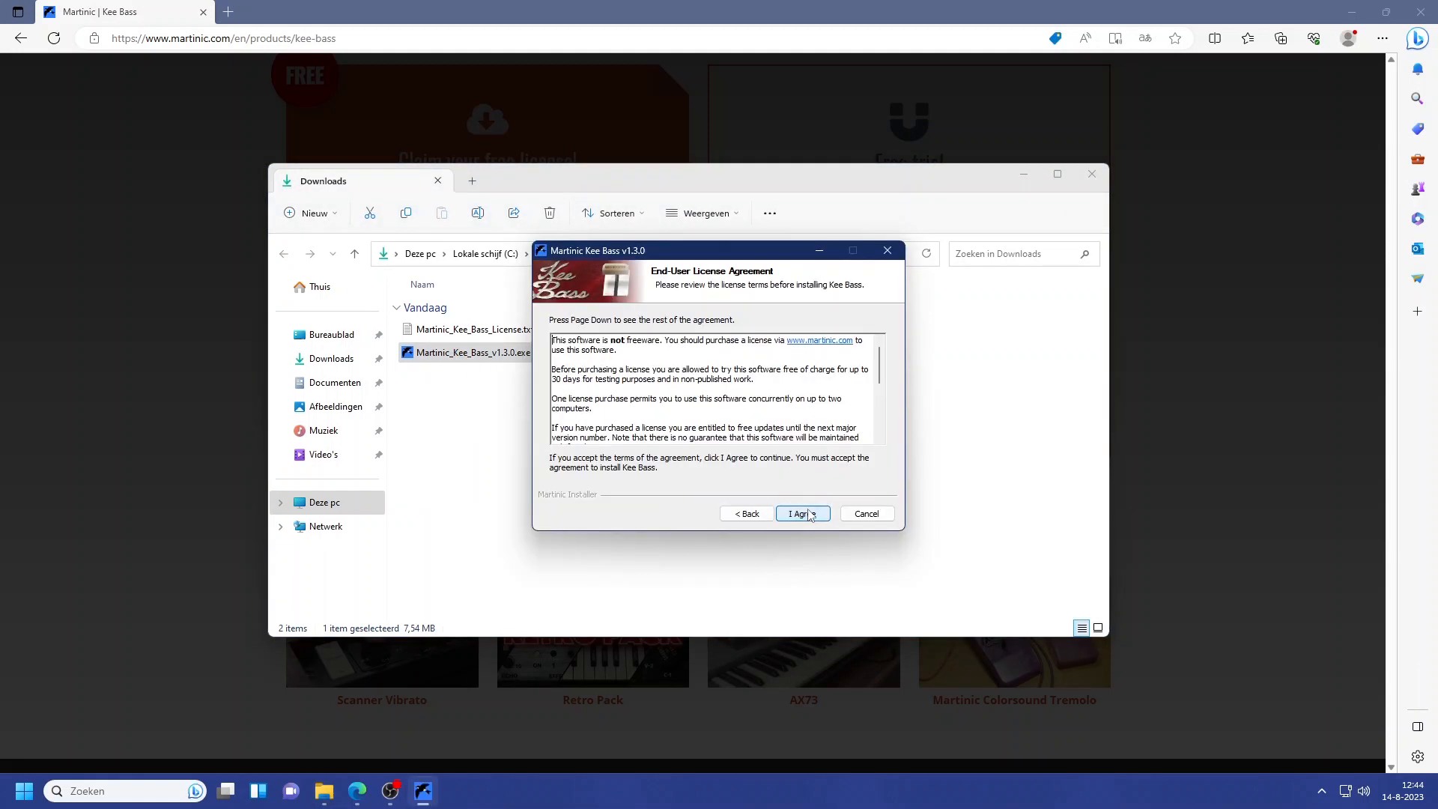
left_click(812, 515)
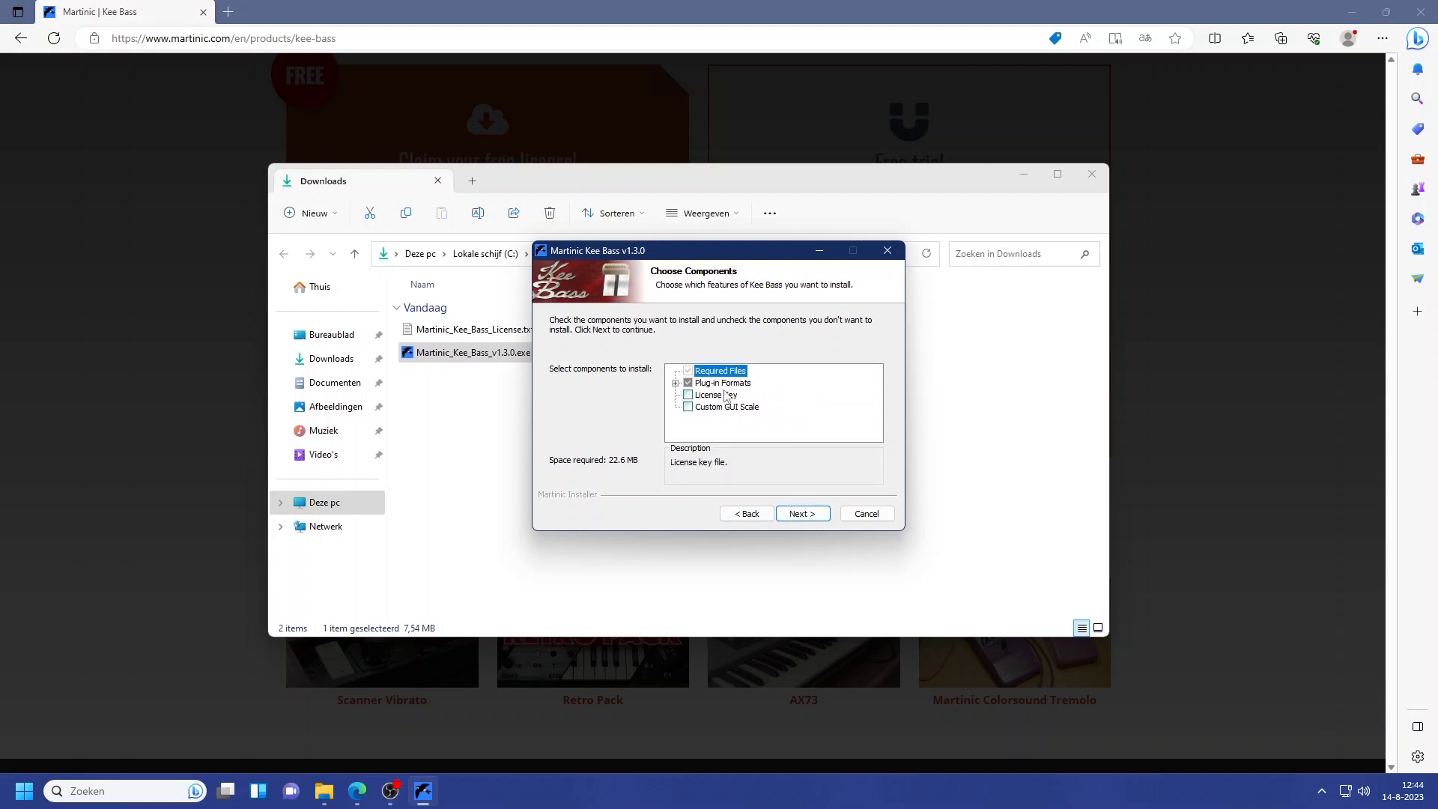
Include the License Key component and accept the default install folders for Kee Bass and its 64-bit AAX, CLAP and VST2 plug-ins
left_click(688, 394)
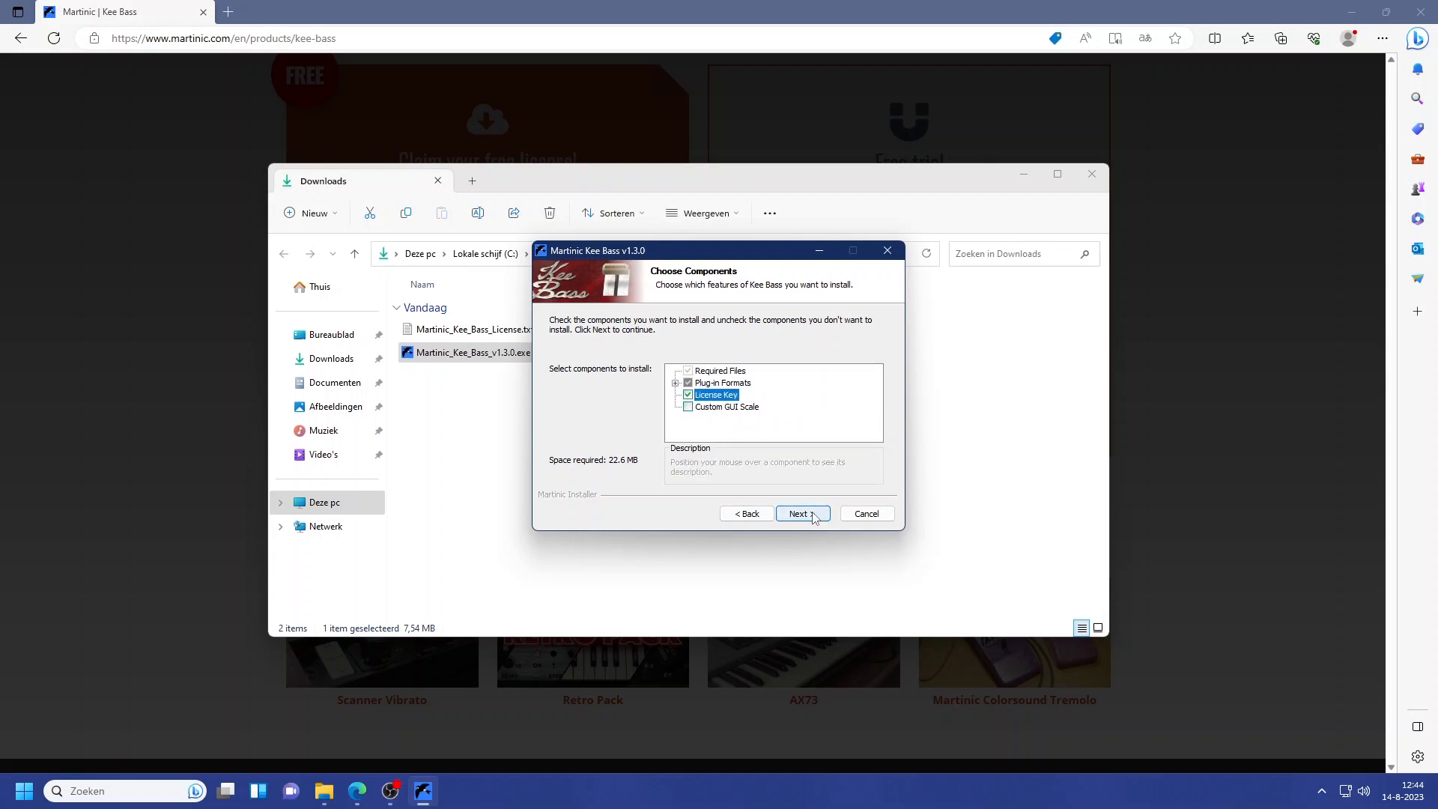
left_click(813, 515)
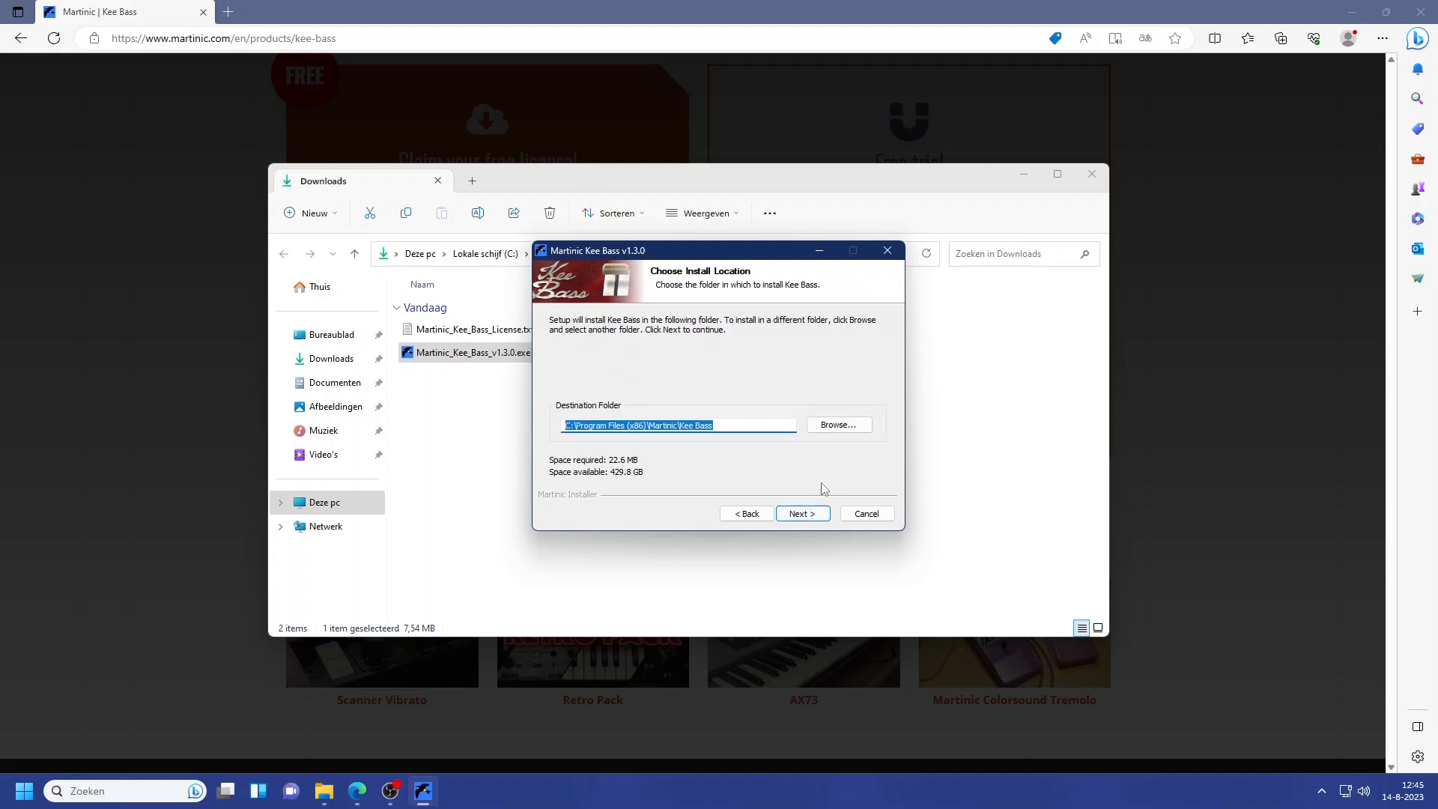
left_click(811, 519)
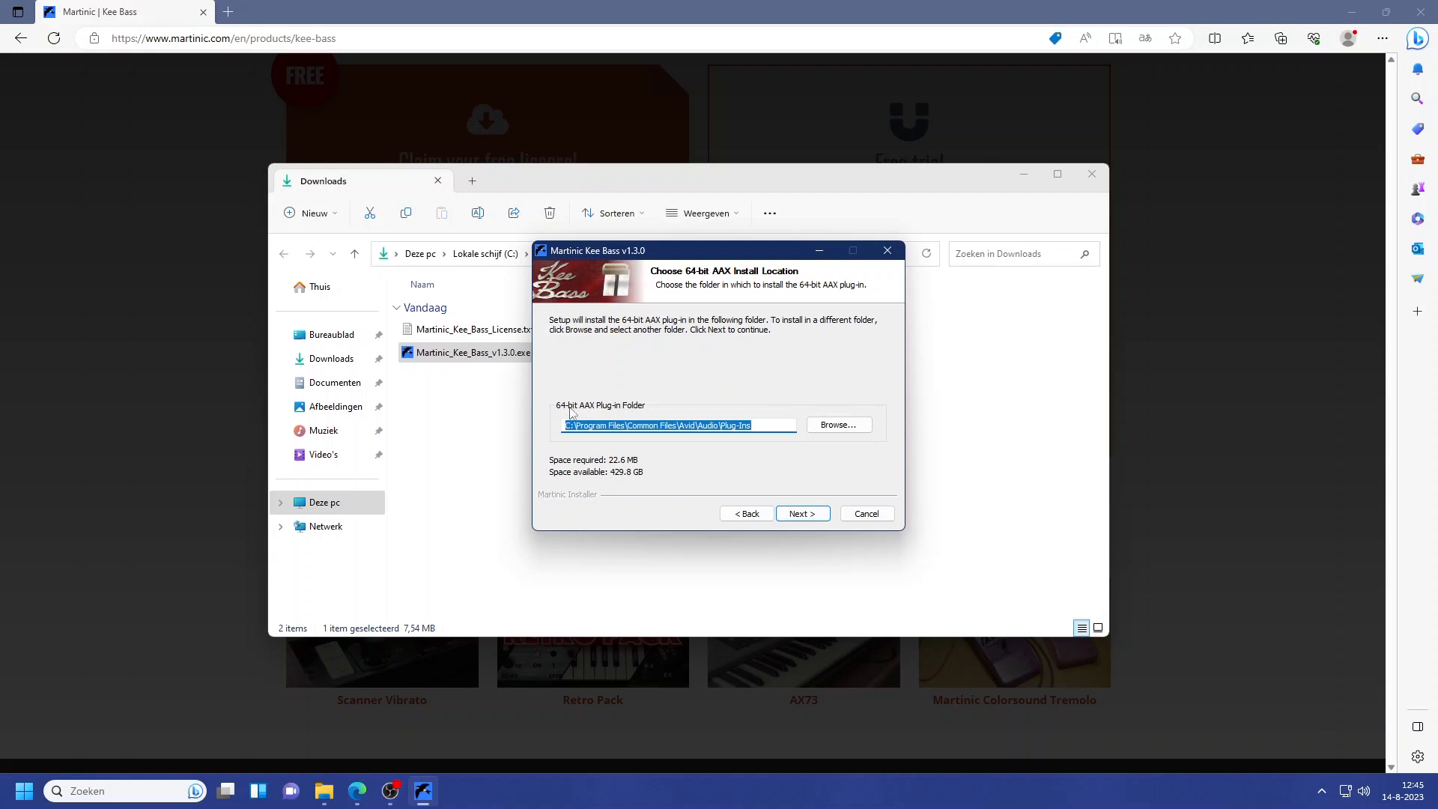
left_click(806, 516)
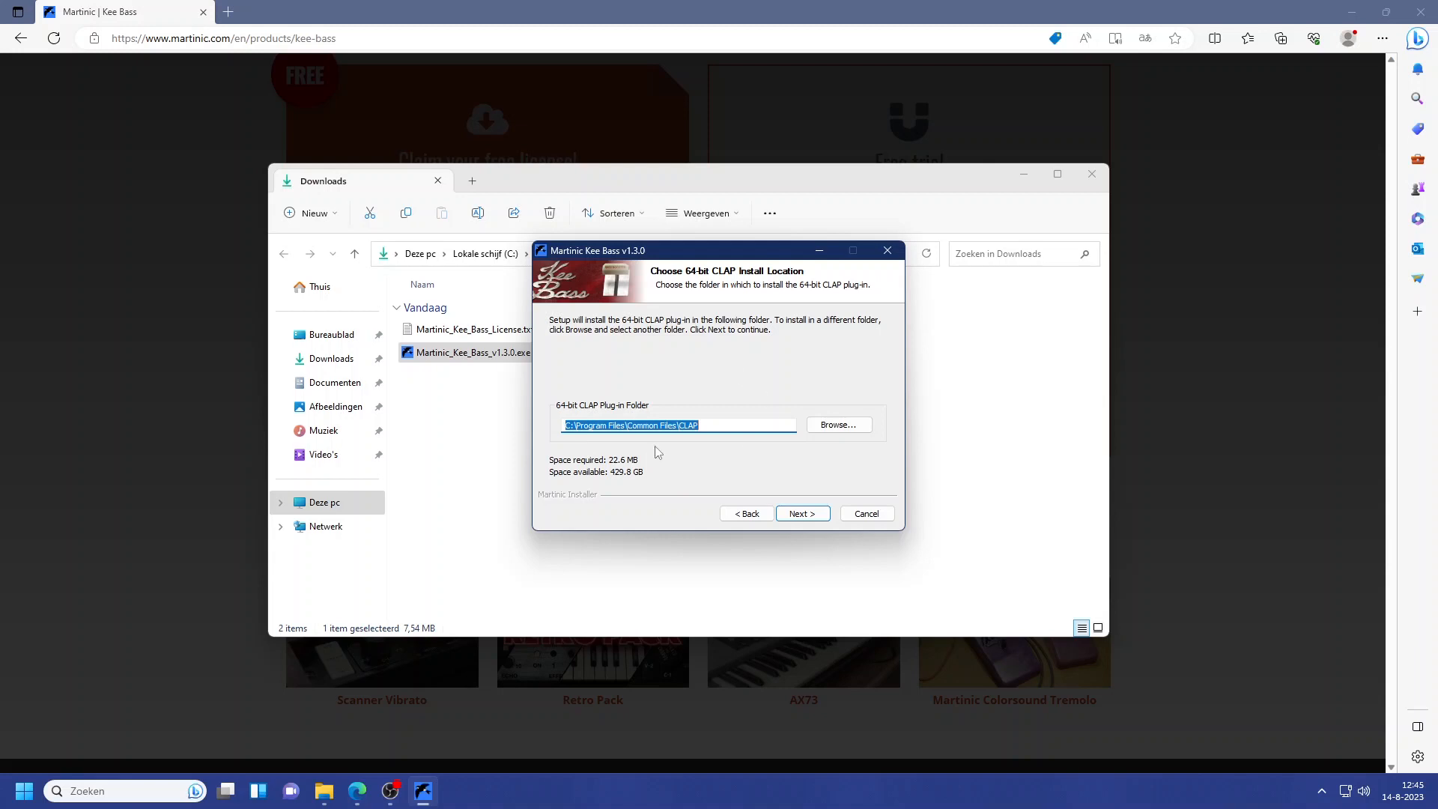
left_click(806, 517)
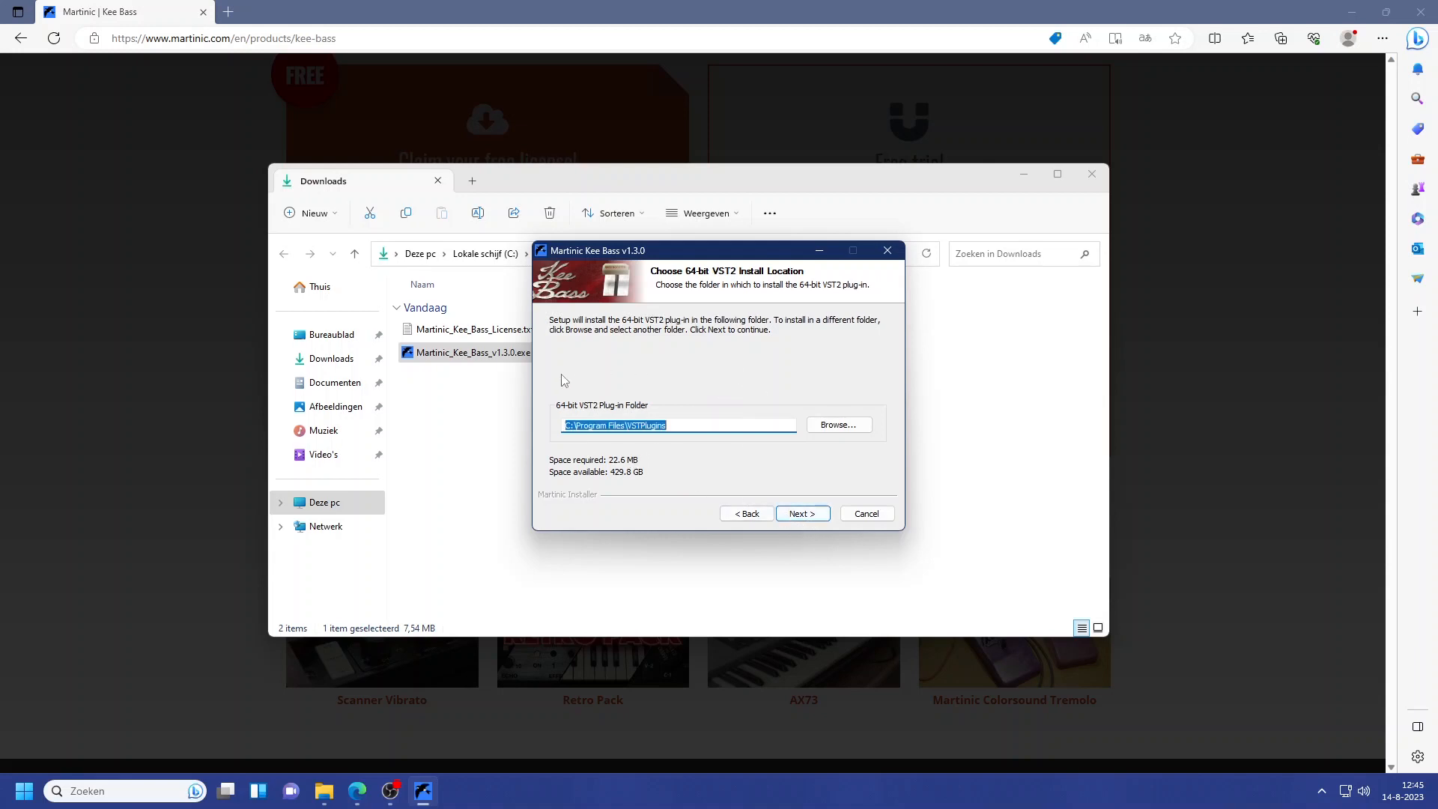
left_click(821, 520)
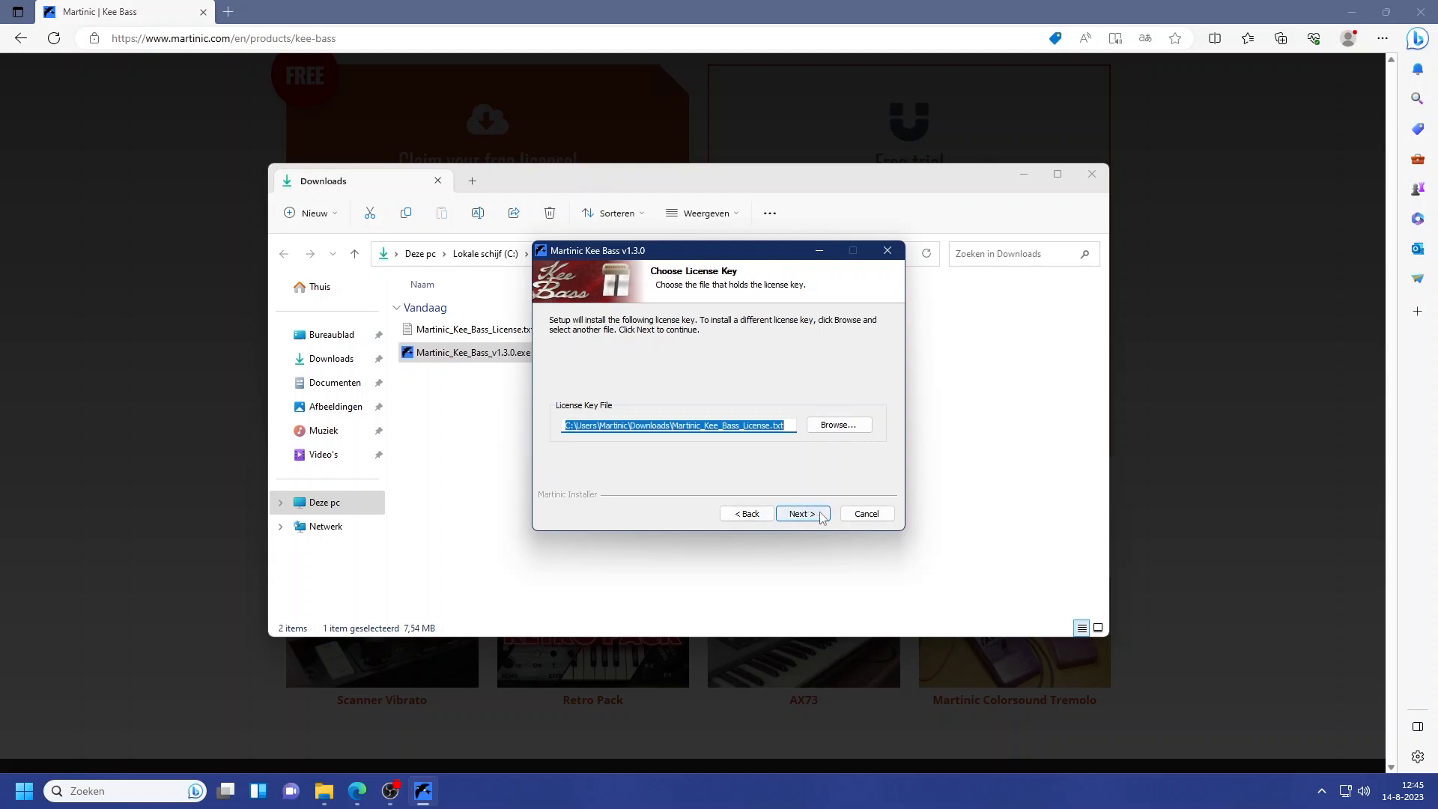
Keep Martinic_Kee_Bass_License.txt from Downloads as the license key file and complete the Kee Bass installation
left_click(838, 424)
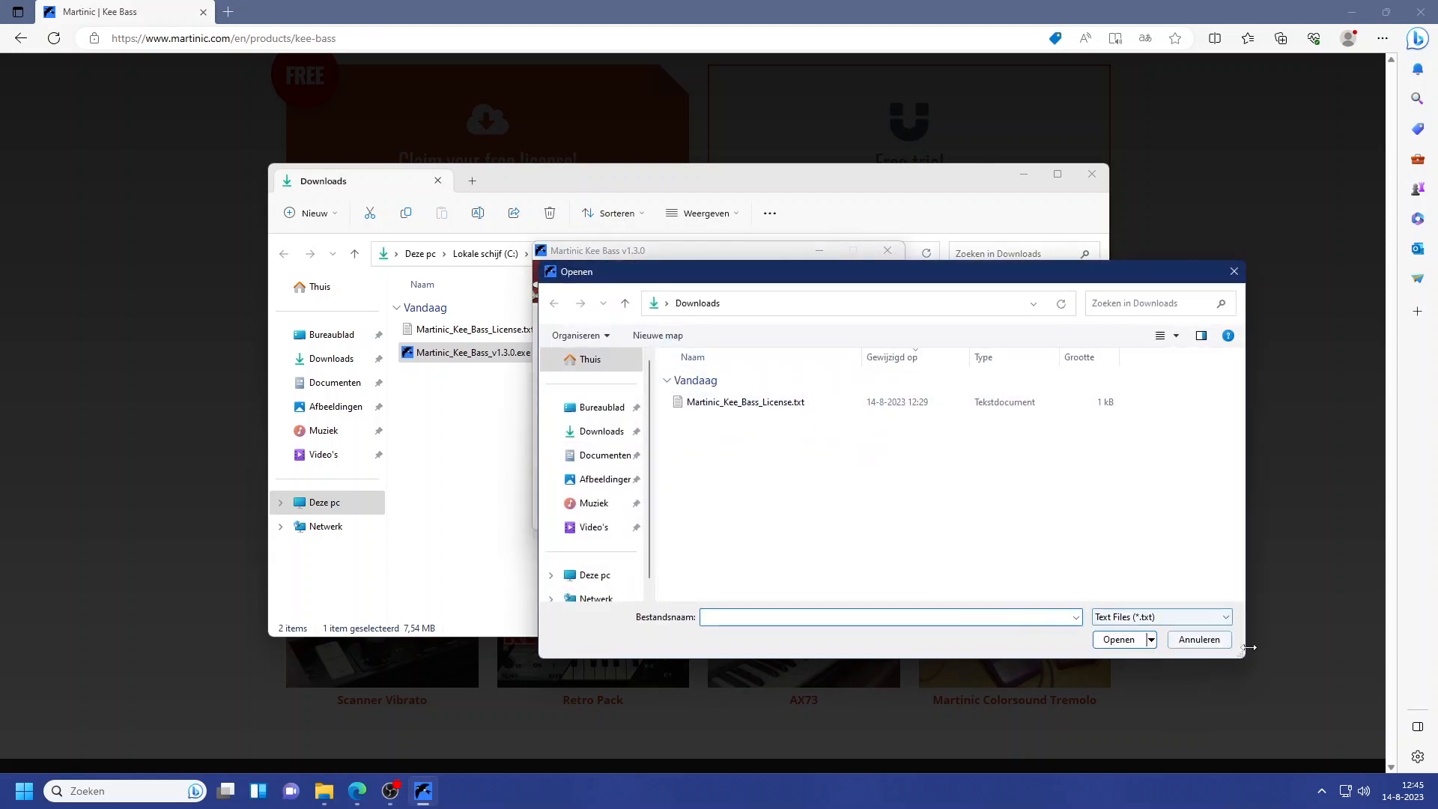
left_click(1220, 639)
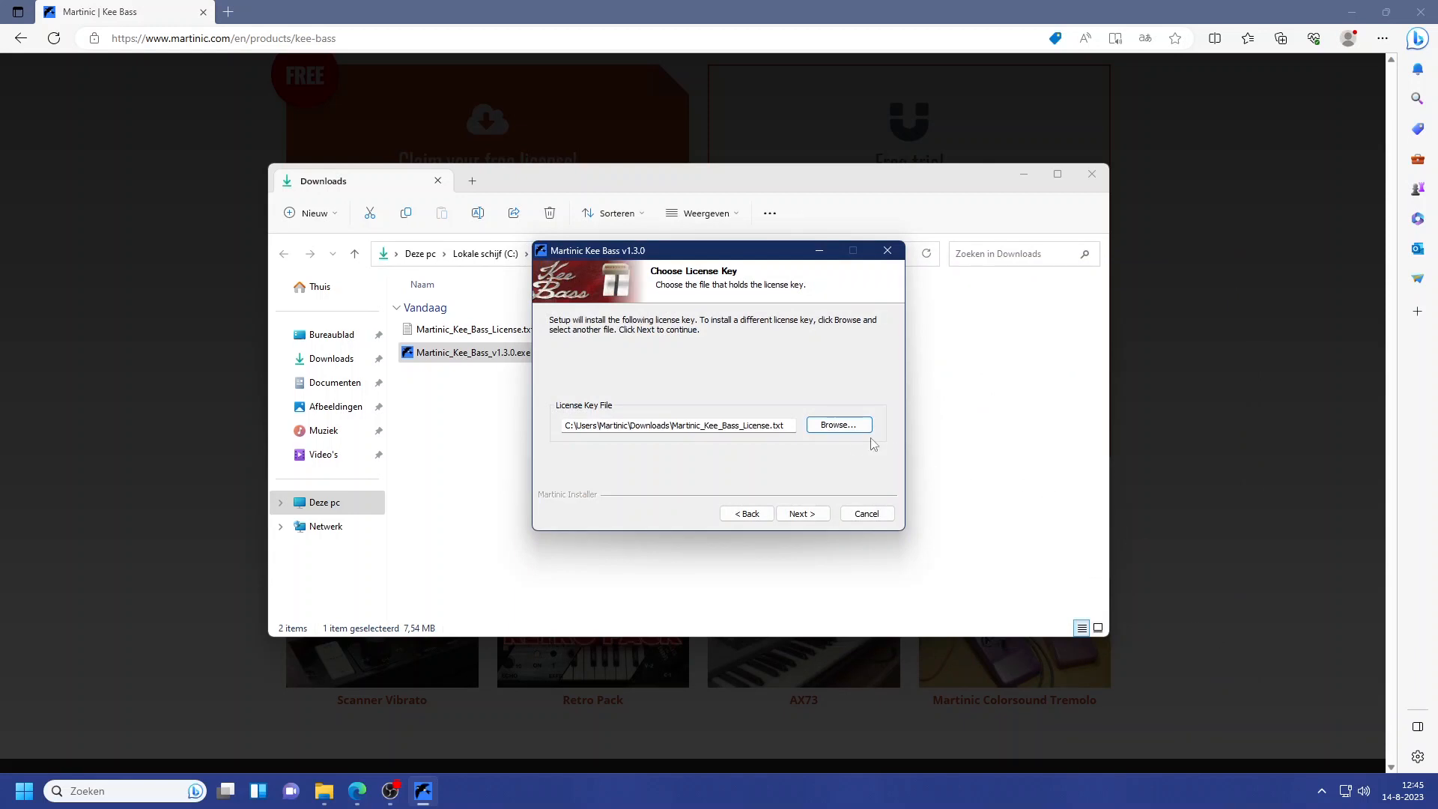
left_click(803, 514)
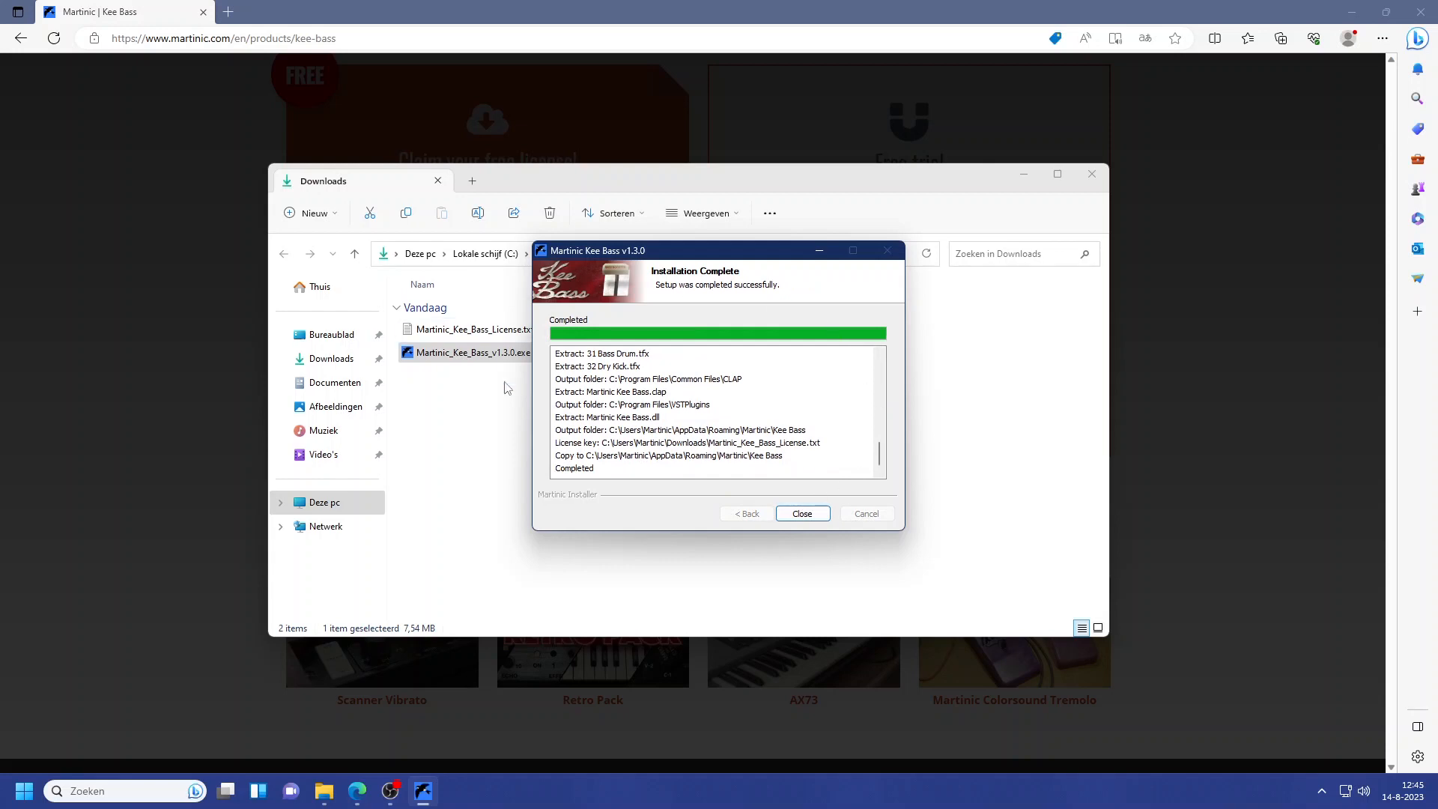
left_click(808, 519)
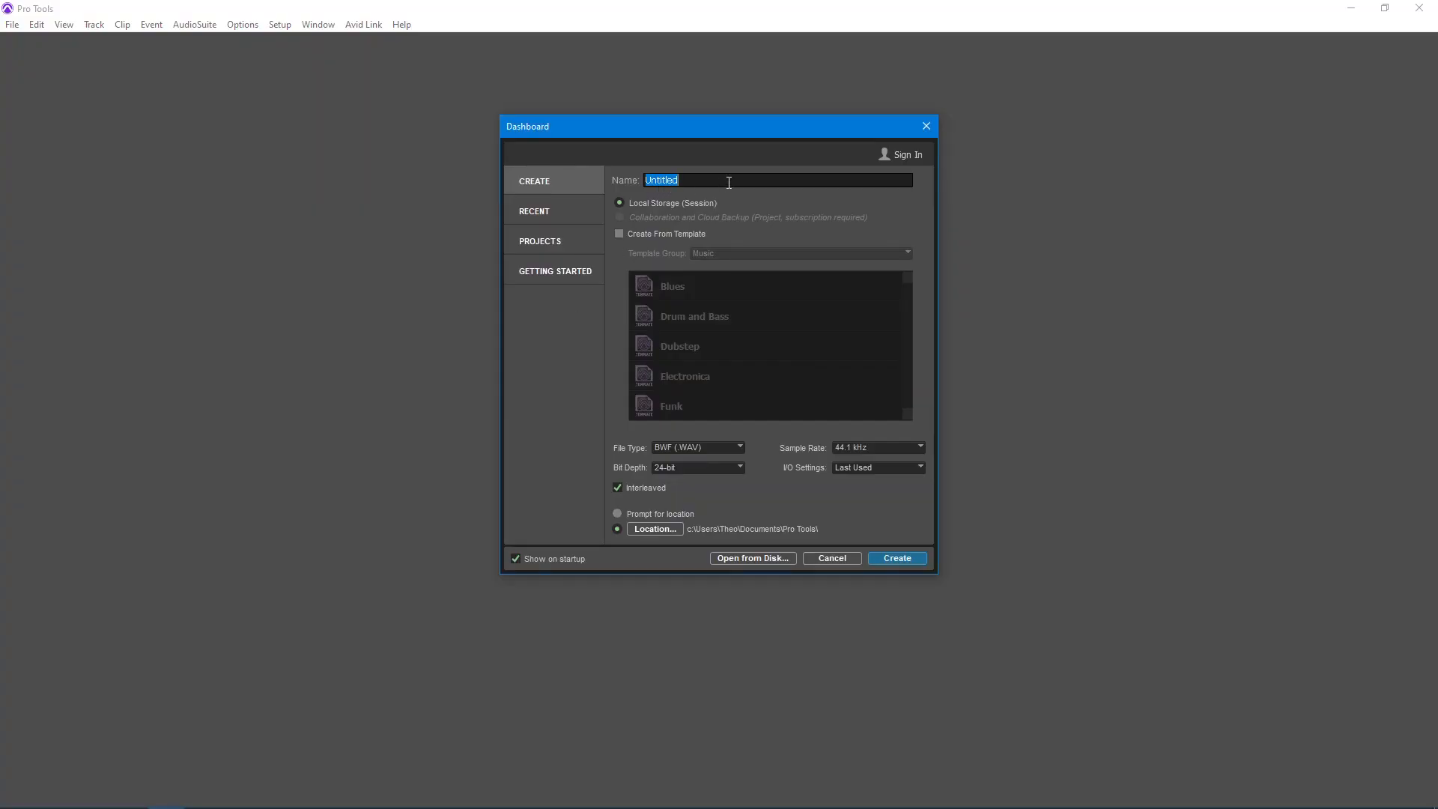
Switch to Pro Tools and create a local storage session named Kee Bass
left_click(728, 182)
left_click(883, 559)
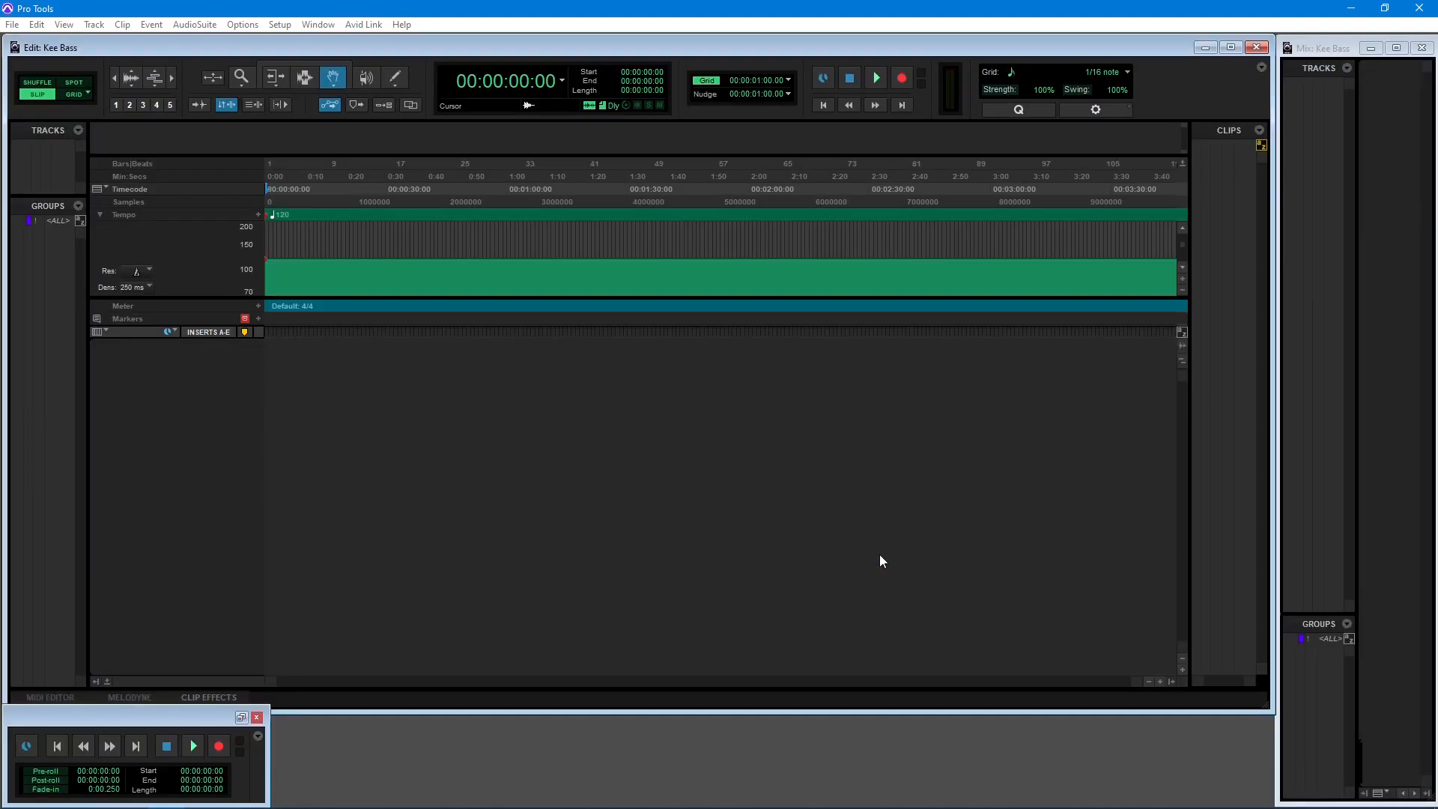
Create one new stereo instrument track named Kee Bass
left_click(93, 25)
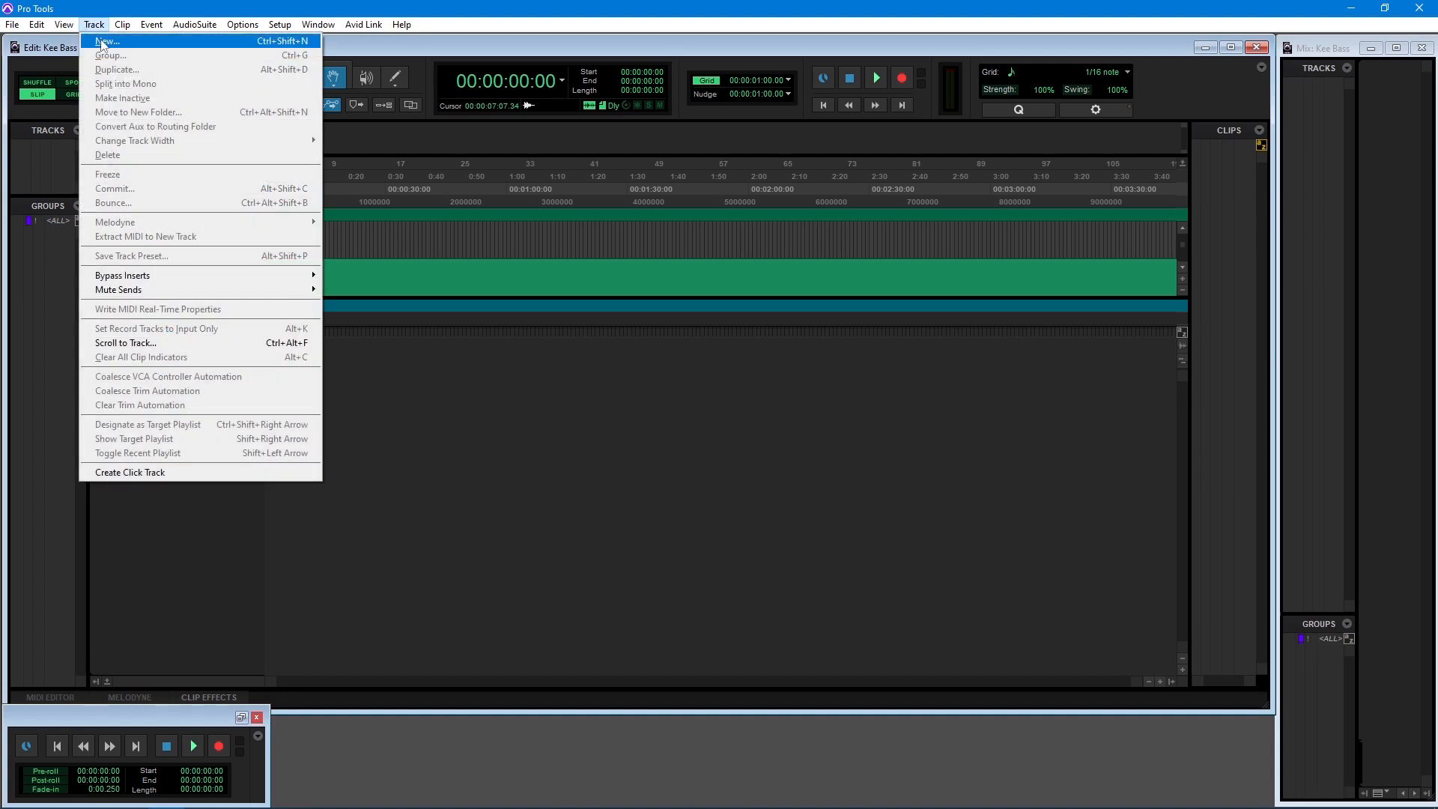
left_click(102, 42)
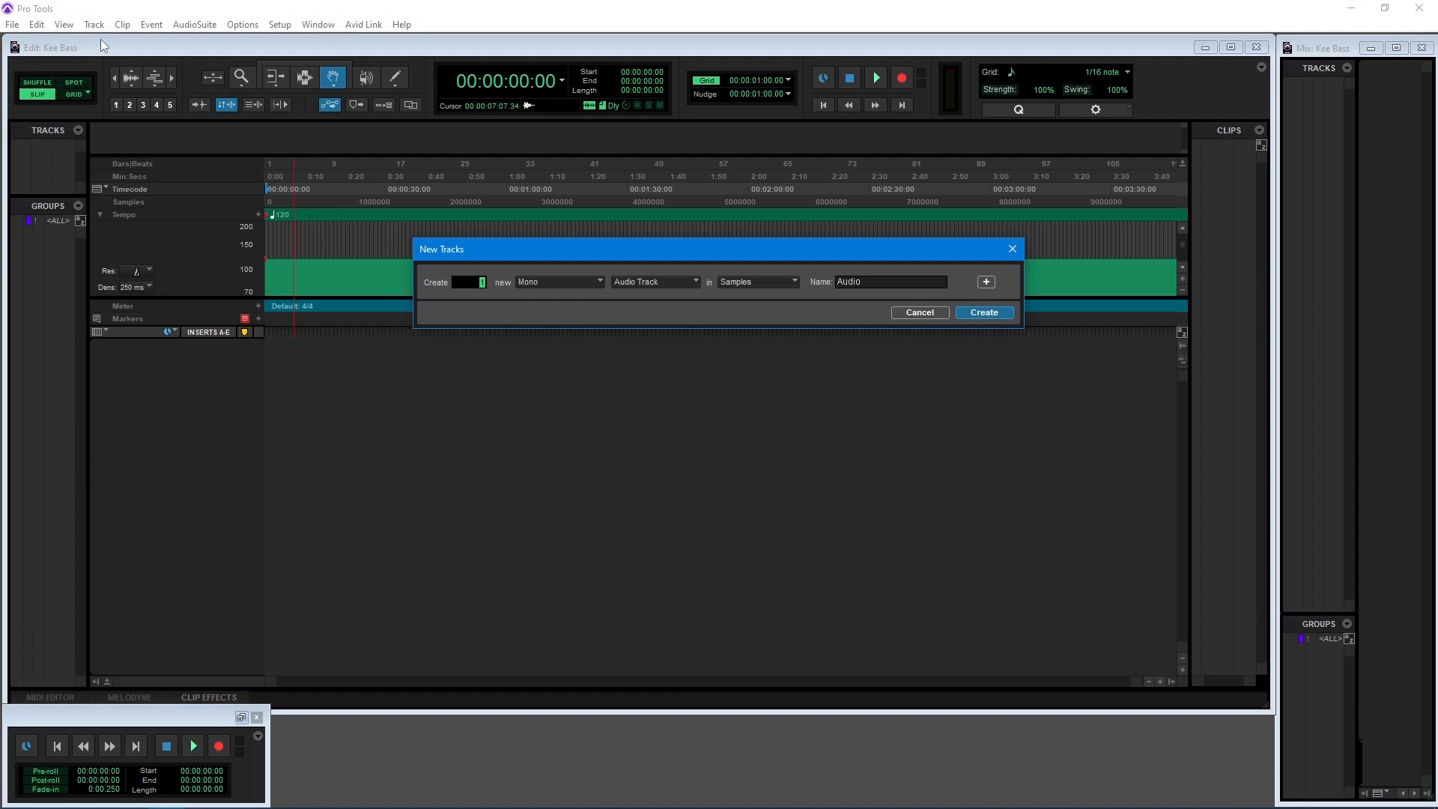
left_click(542, 285)
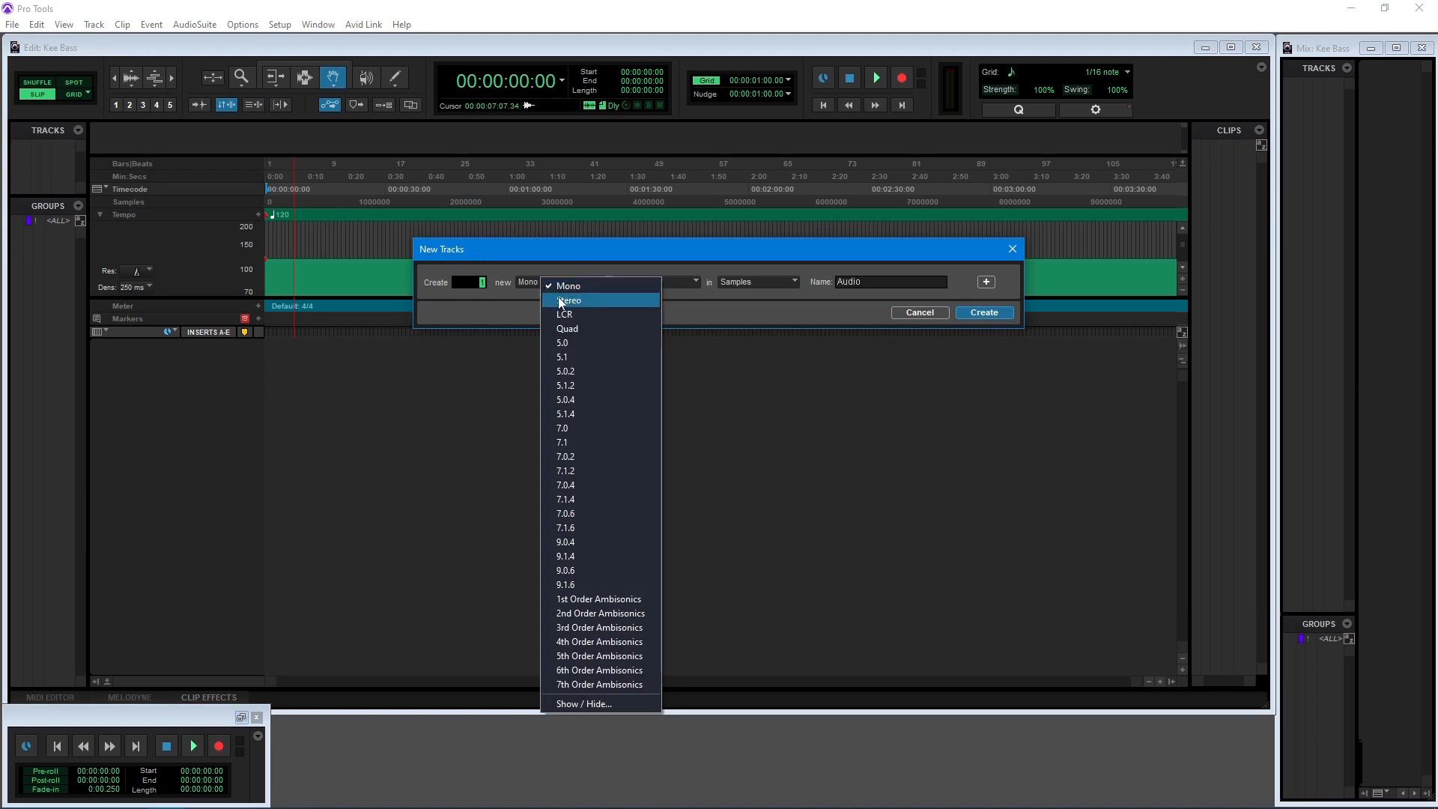
left_click(569, 300)
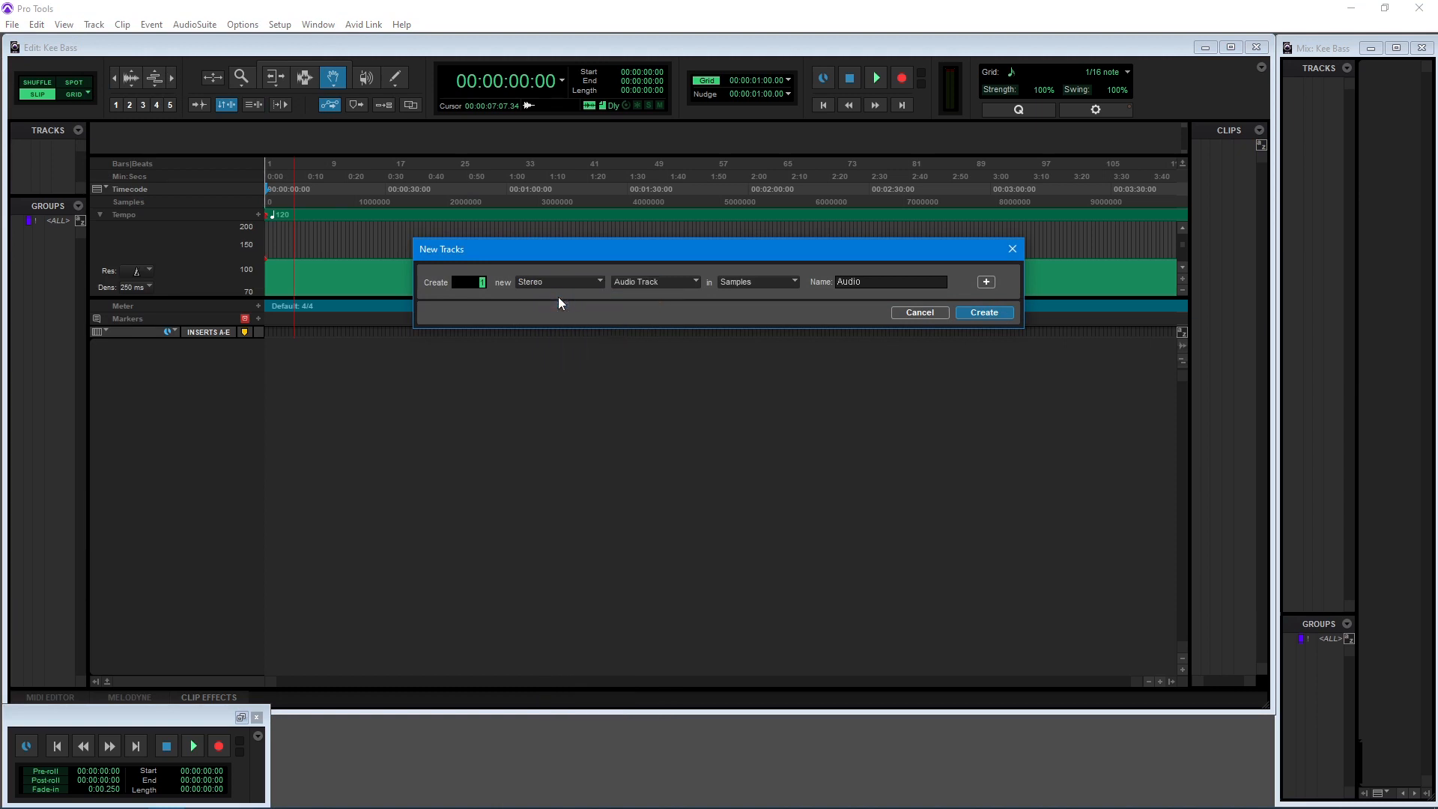
left_click(681, 283)
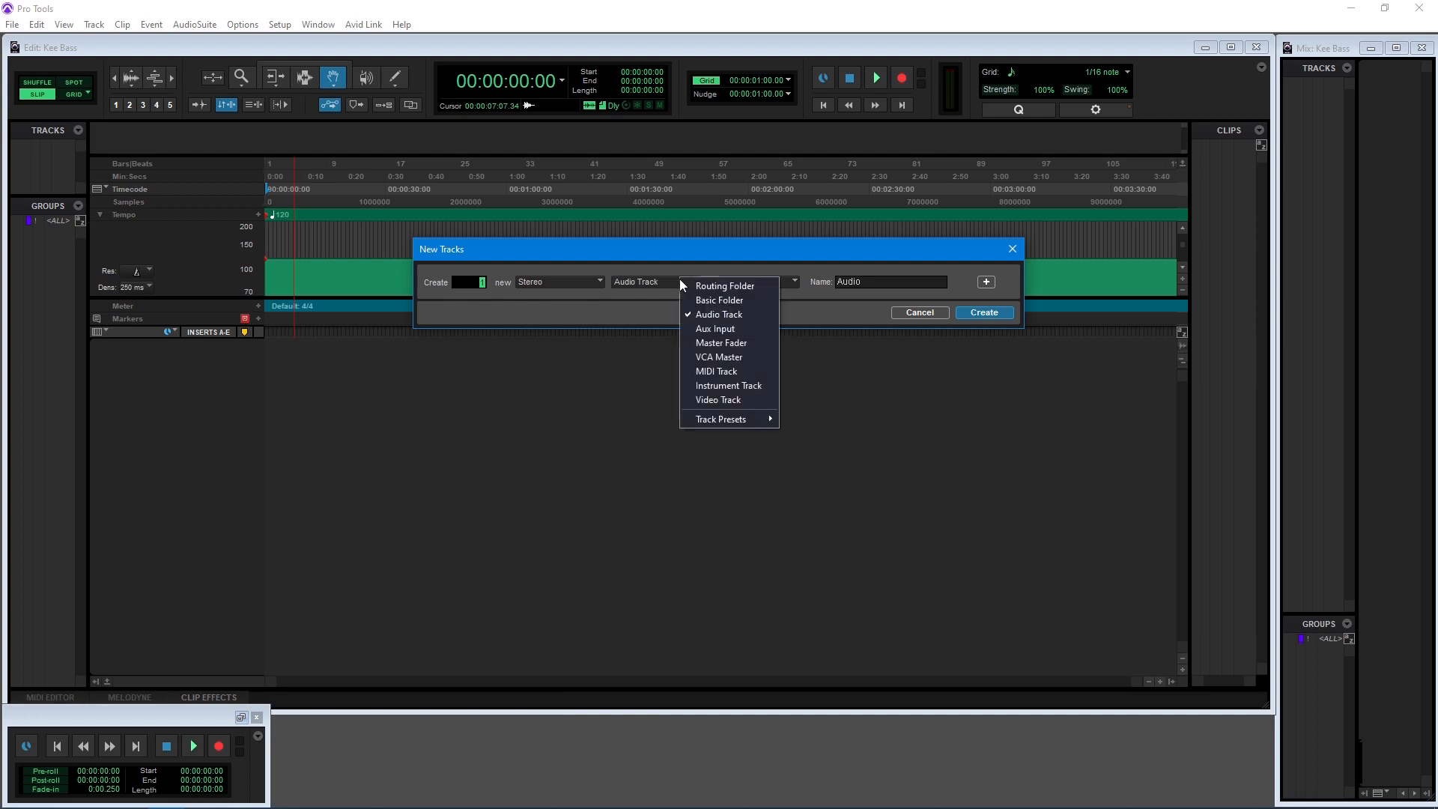
left_click(713, 386)
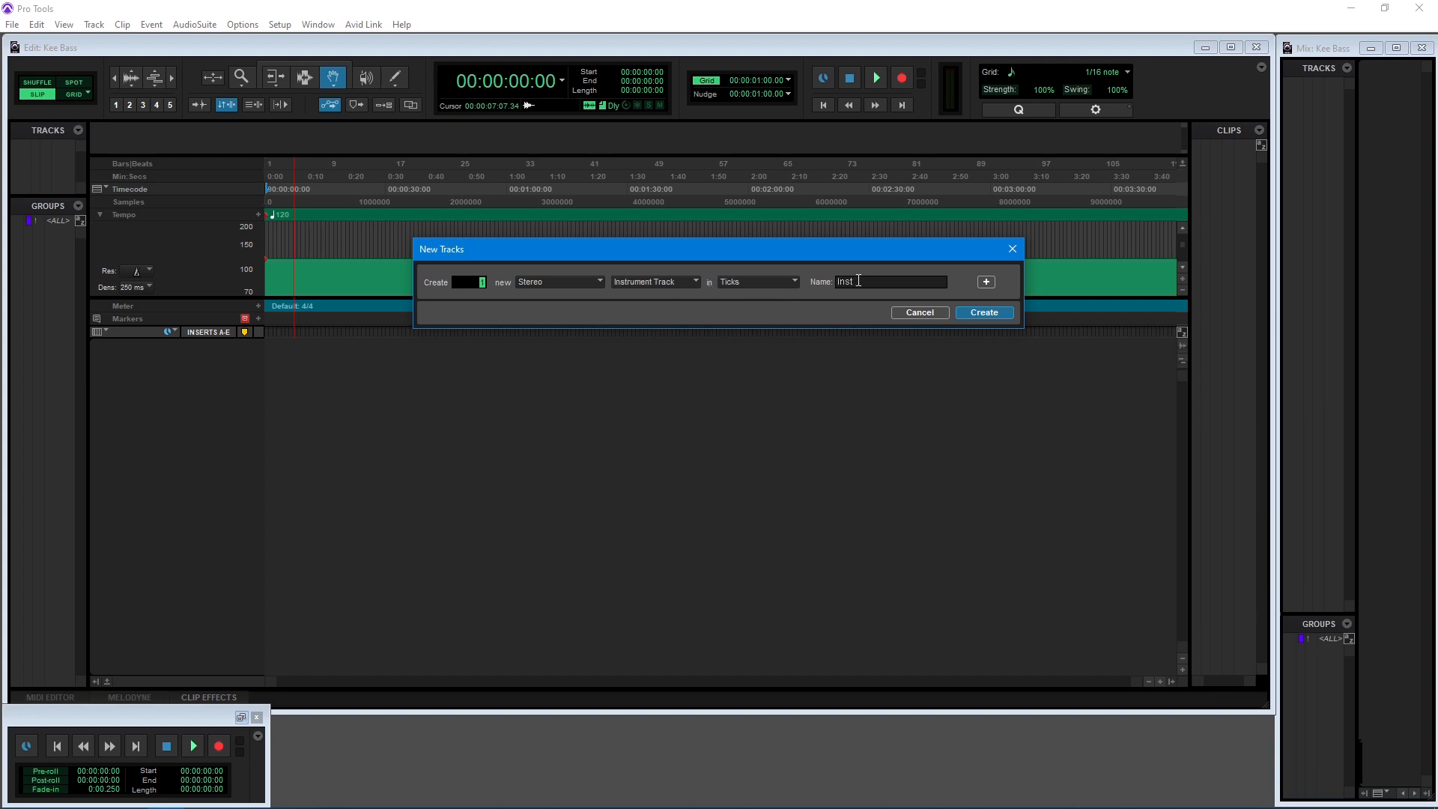
key("BackSpace")
key("BackSpace")
key("BackSpace")
key("BackSpace")
type("Kee Bass")
left_click(983, 313)
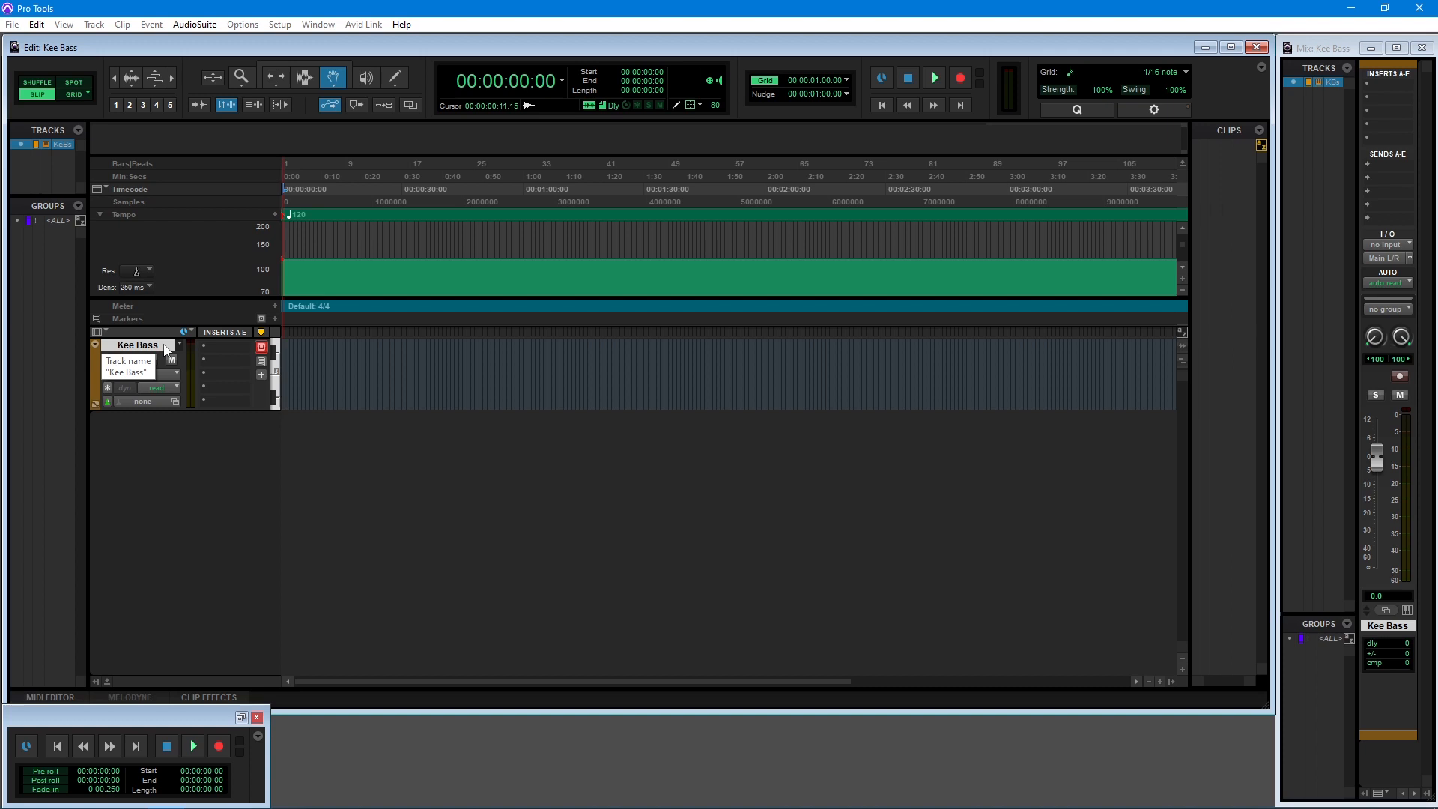
Insert the multichannel instrument plug-in Kee Bass (stereo) on the Kee Bass track and record-enable the track
left_click(219, 351)
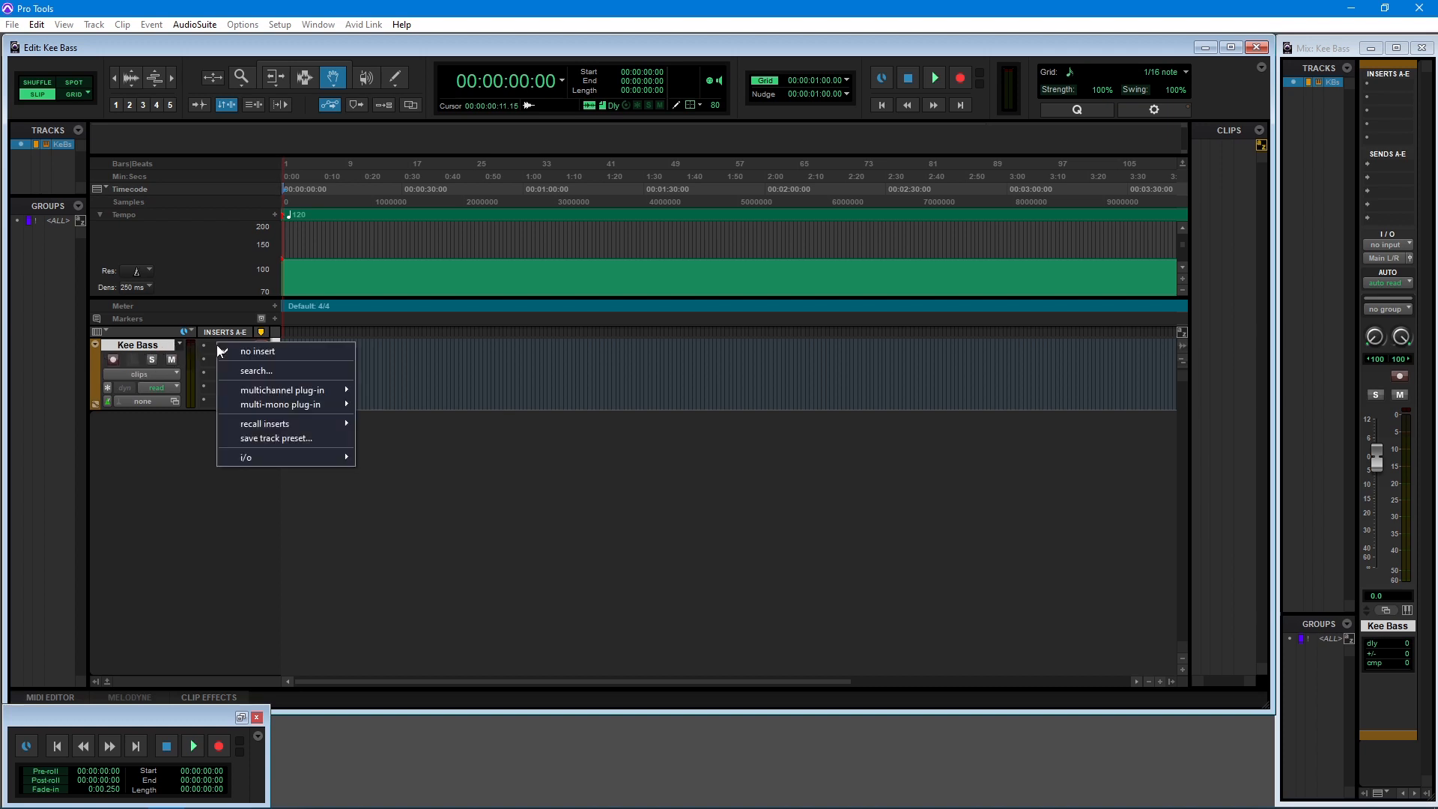
mouse_move(260, 394)
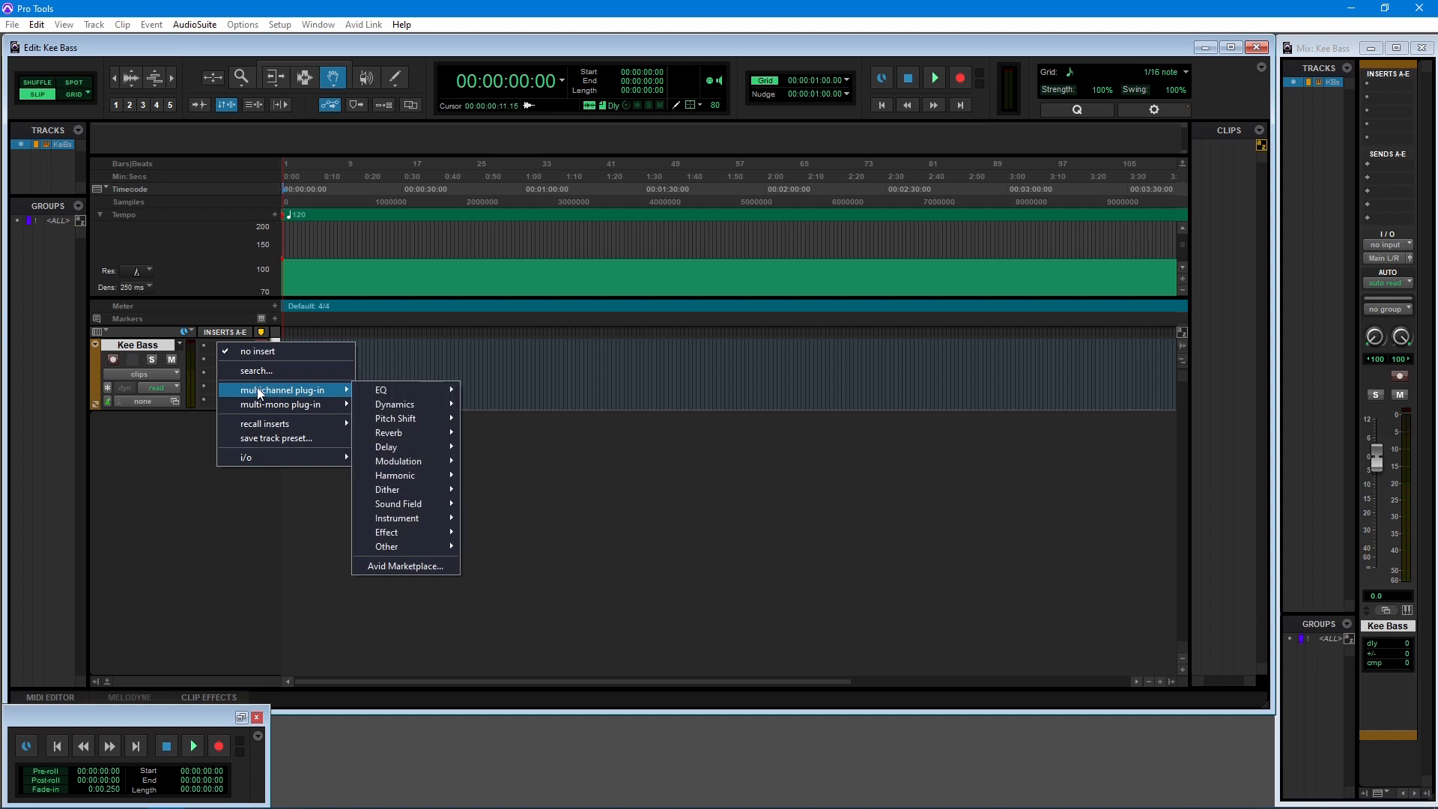
mouse_move(394, 518)
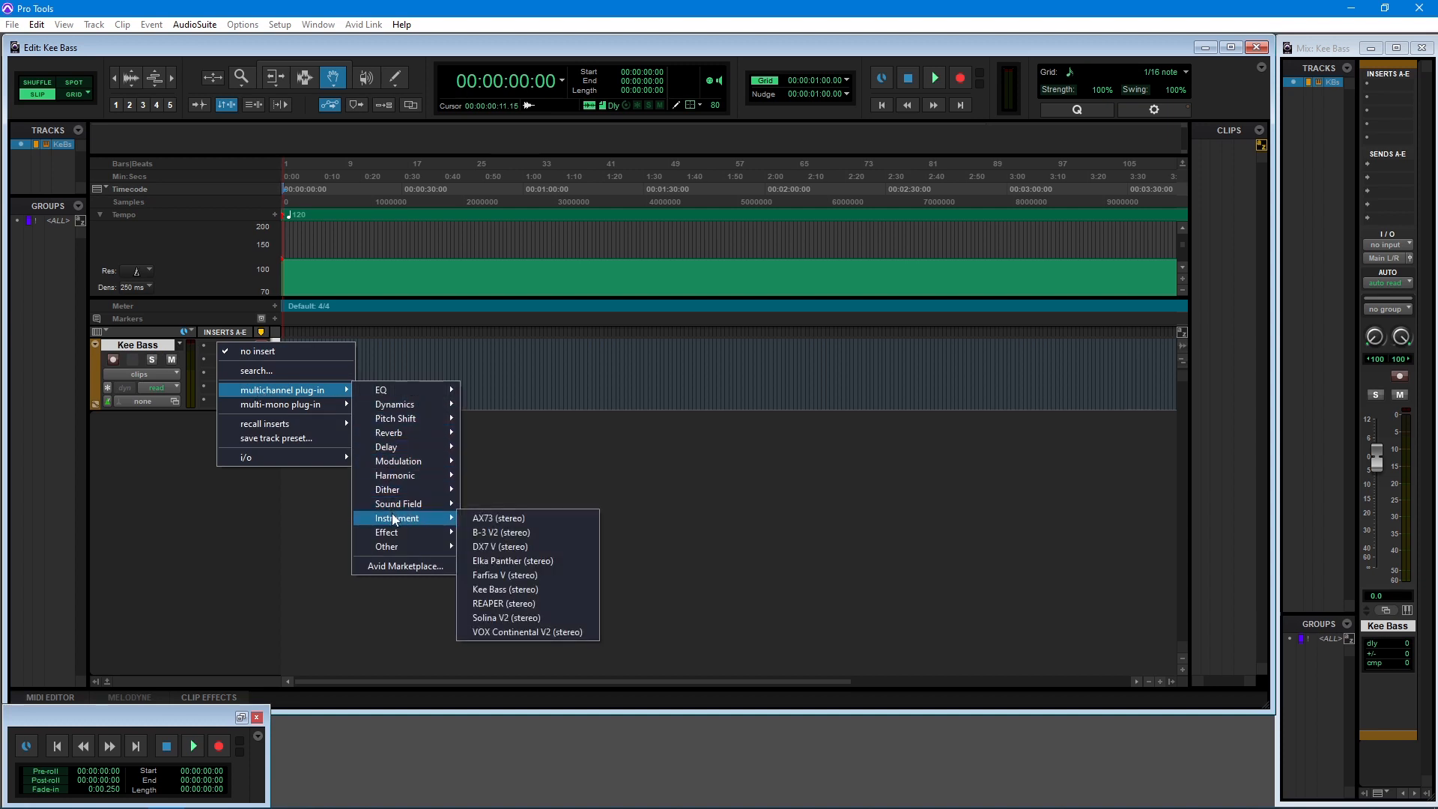
left_click(515, 590)
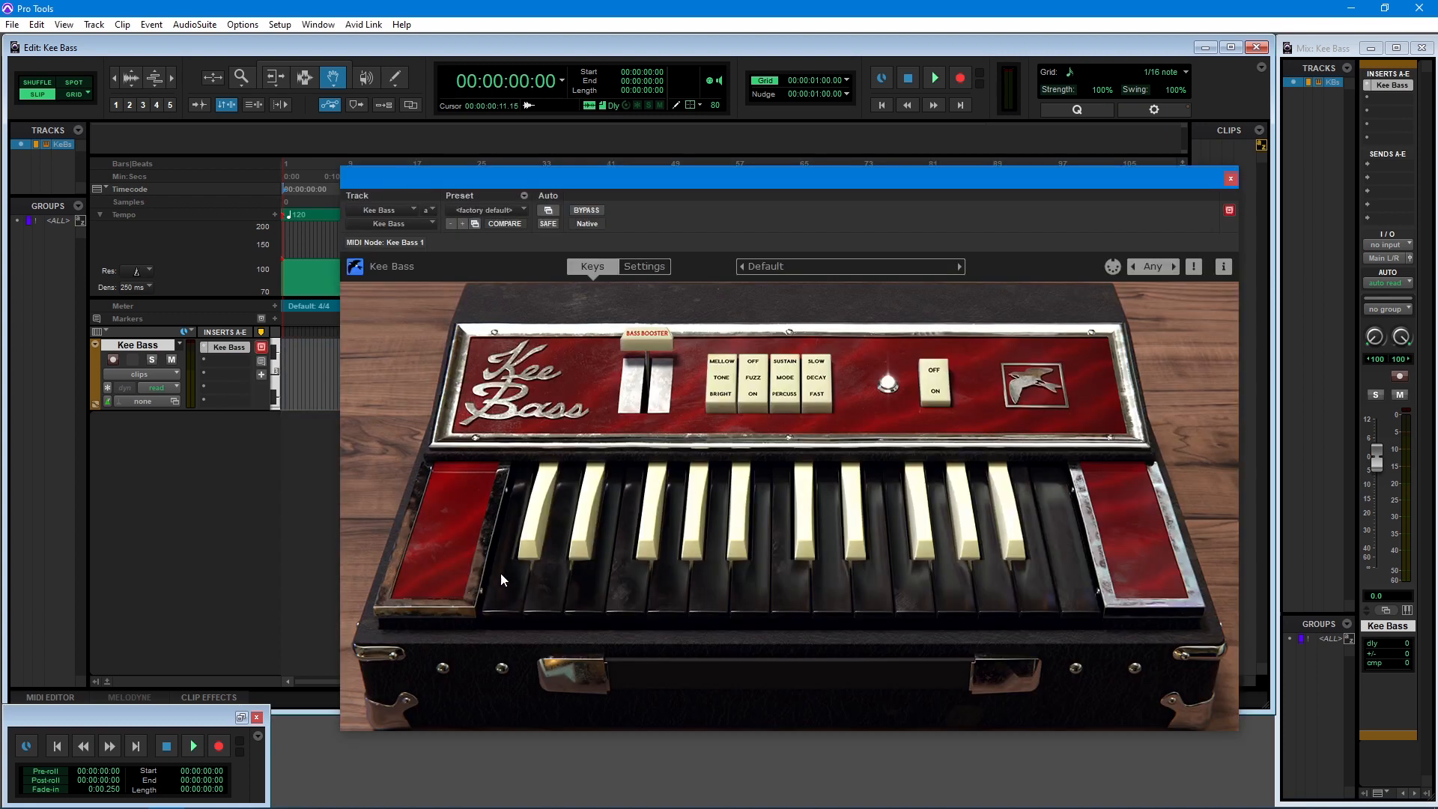
left_click(112, 360)
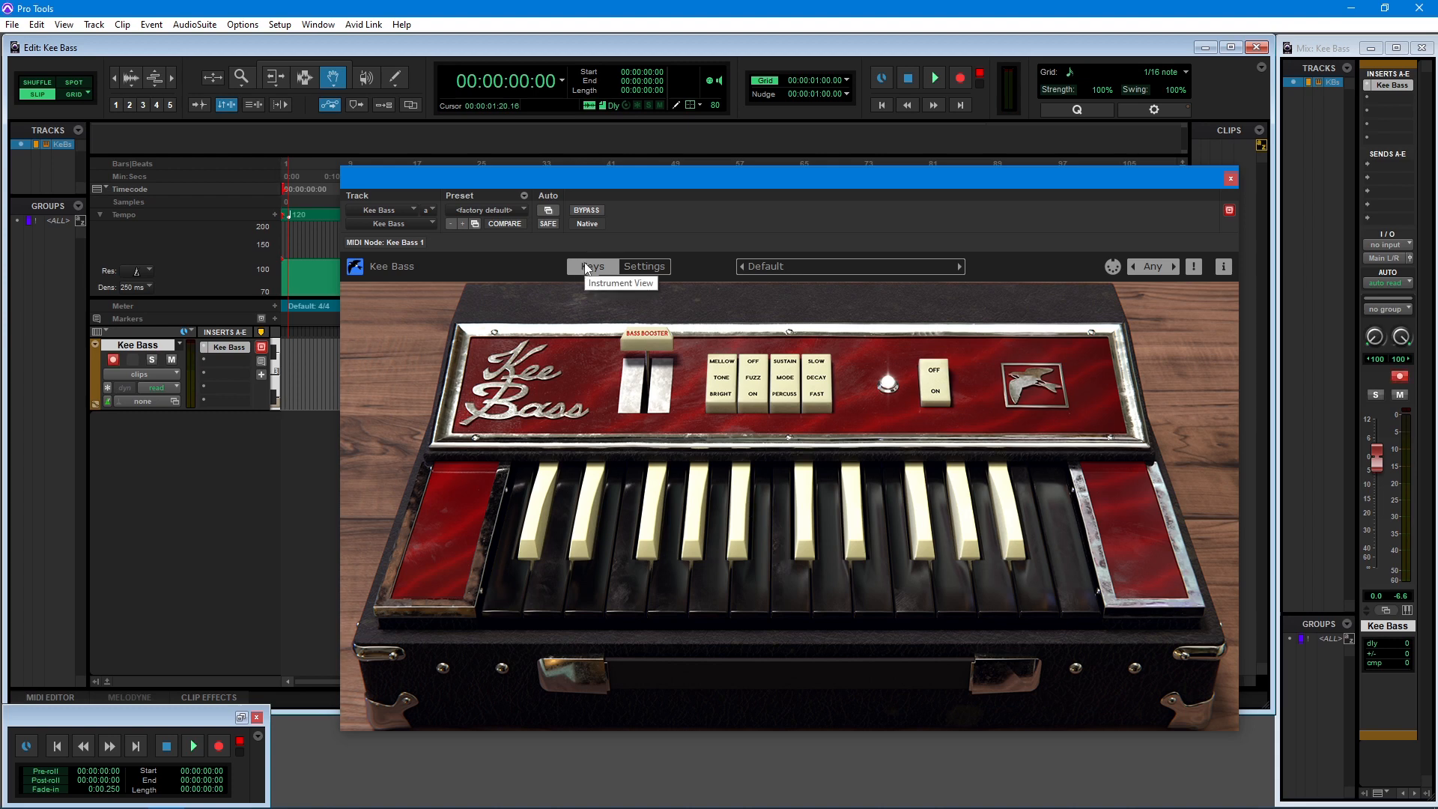
Select the Tone Mellow/Bright switch for MIDI Learn in the Settings view, and toggle that switch with learning off
left_click(713, 367)
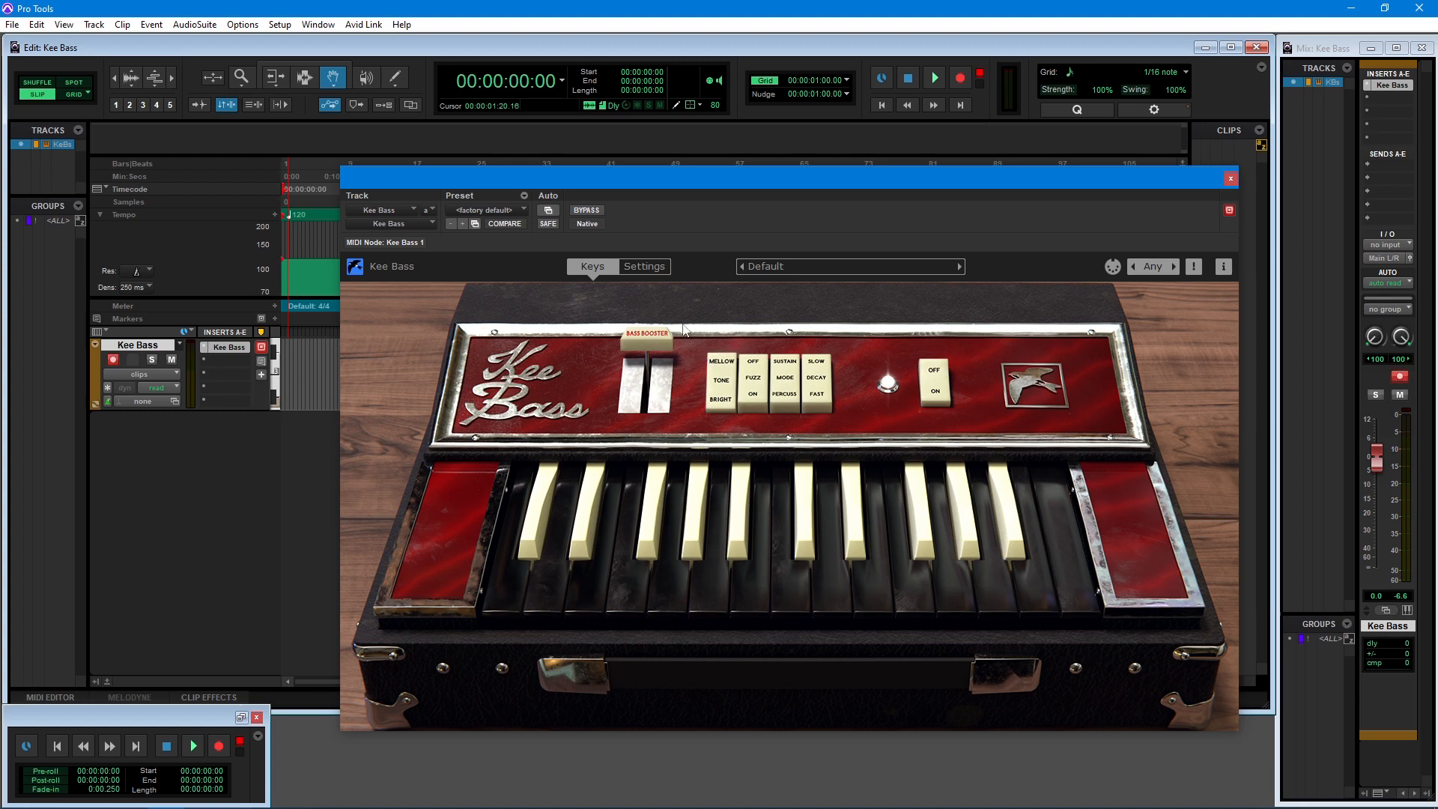
left_click(656, 270)
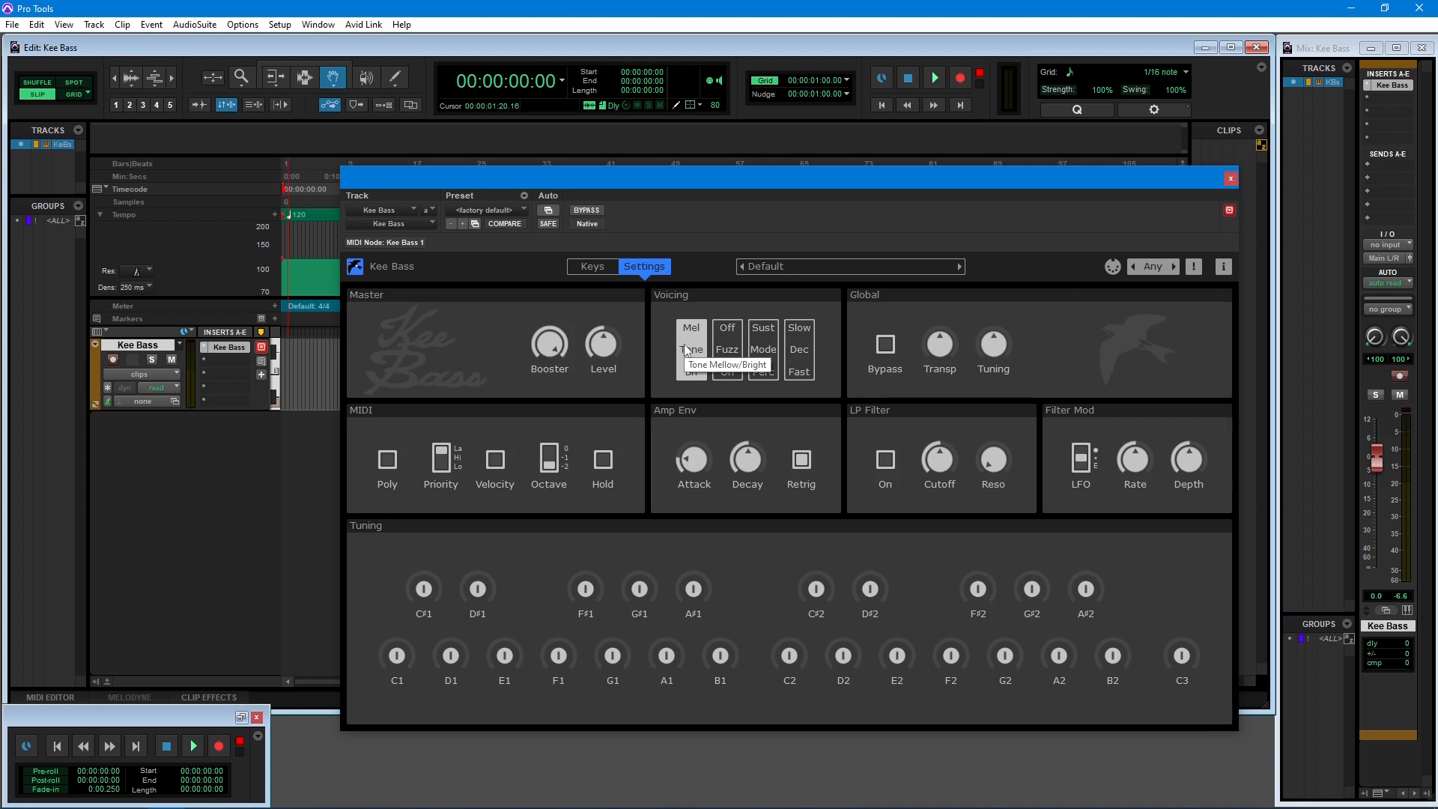
left_click(1110, 269)
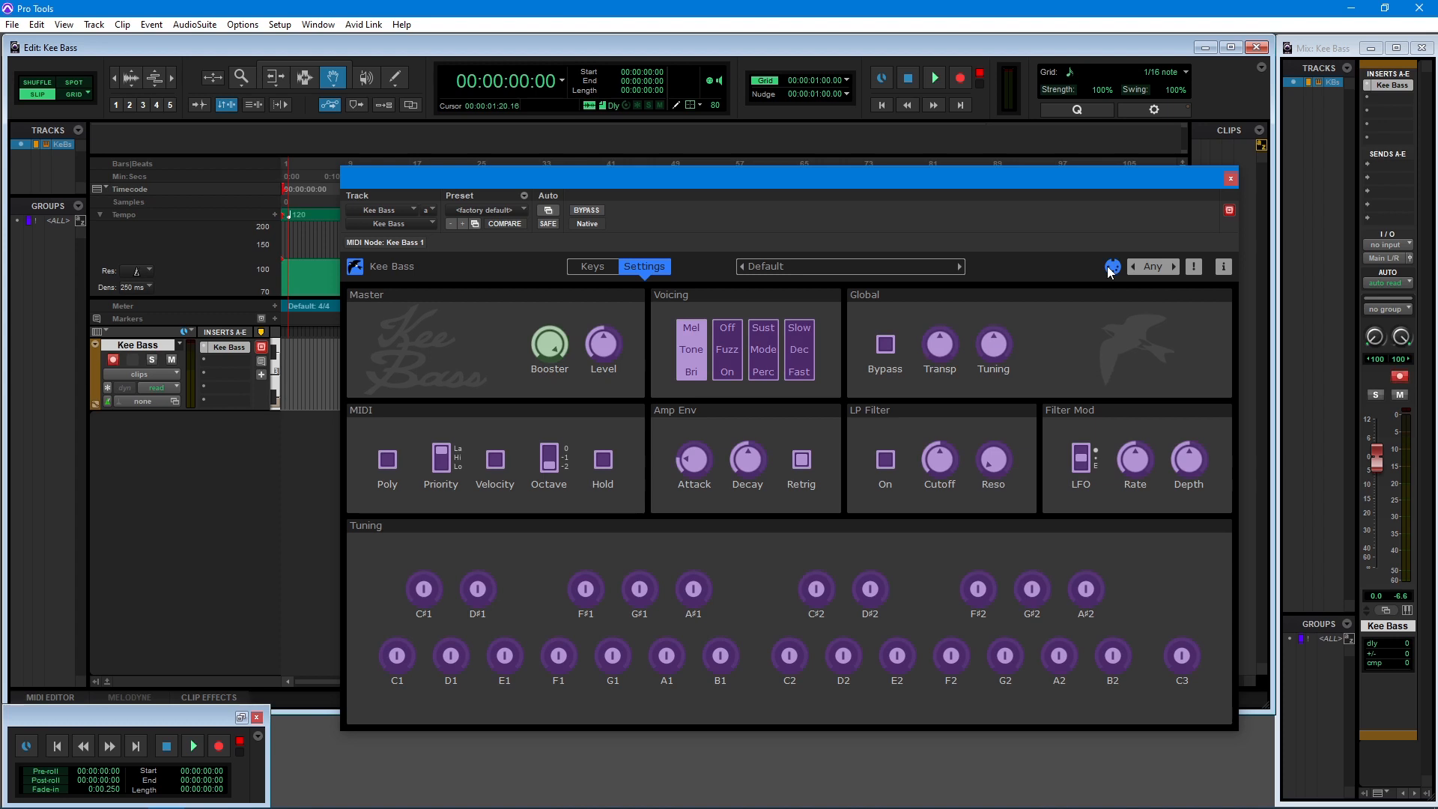
left_click(692, 349)
left_click(1111, 267)
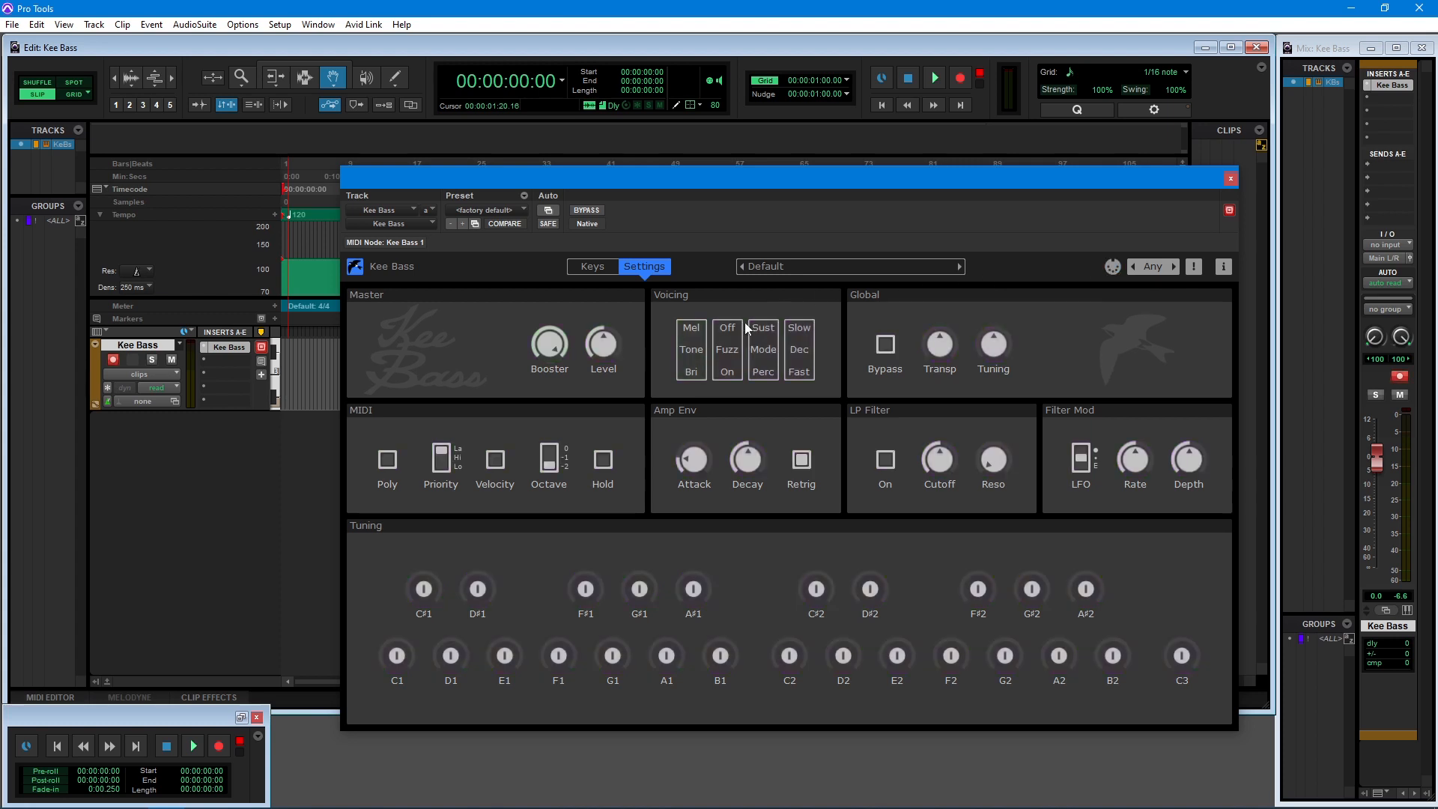
left_click(695, 361)
Load the factory preset 22 Piano Bass in the Kee Bass plug-in
left_click(502, 212)
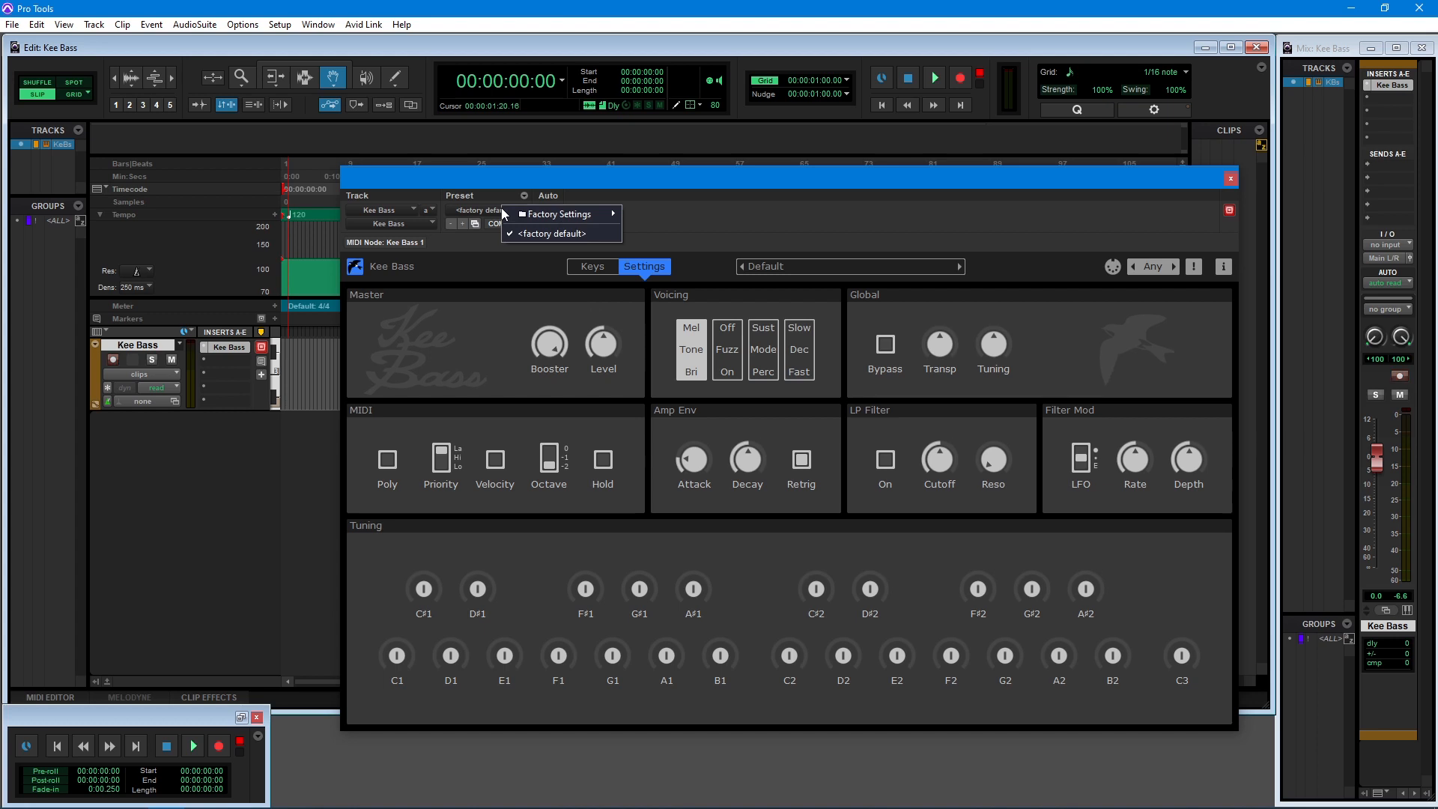
mouse_move(545, 213)
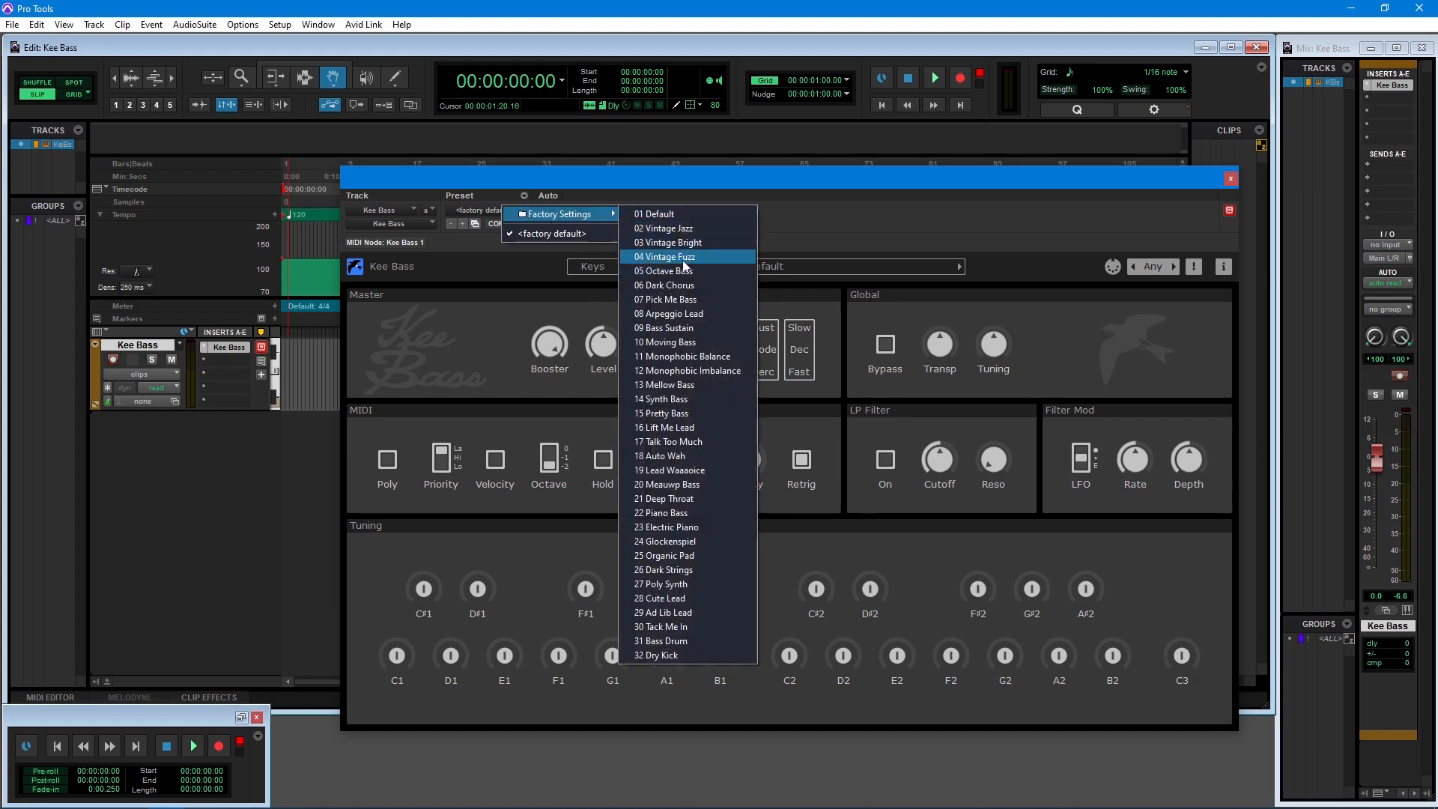
left_click(669, 515)
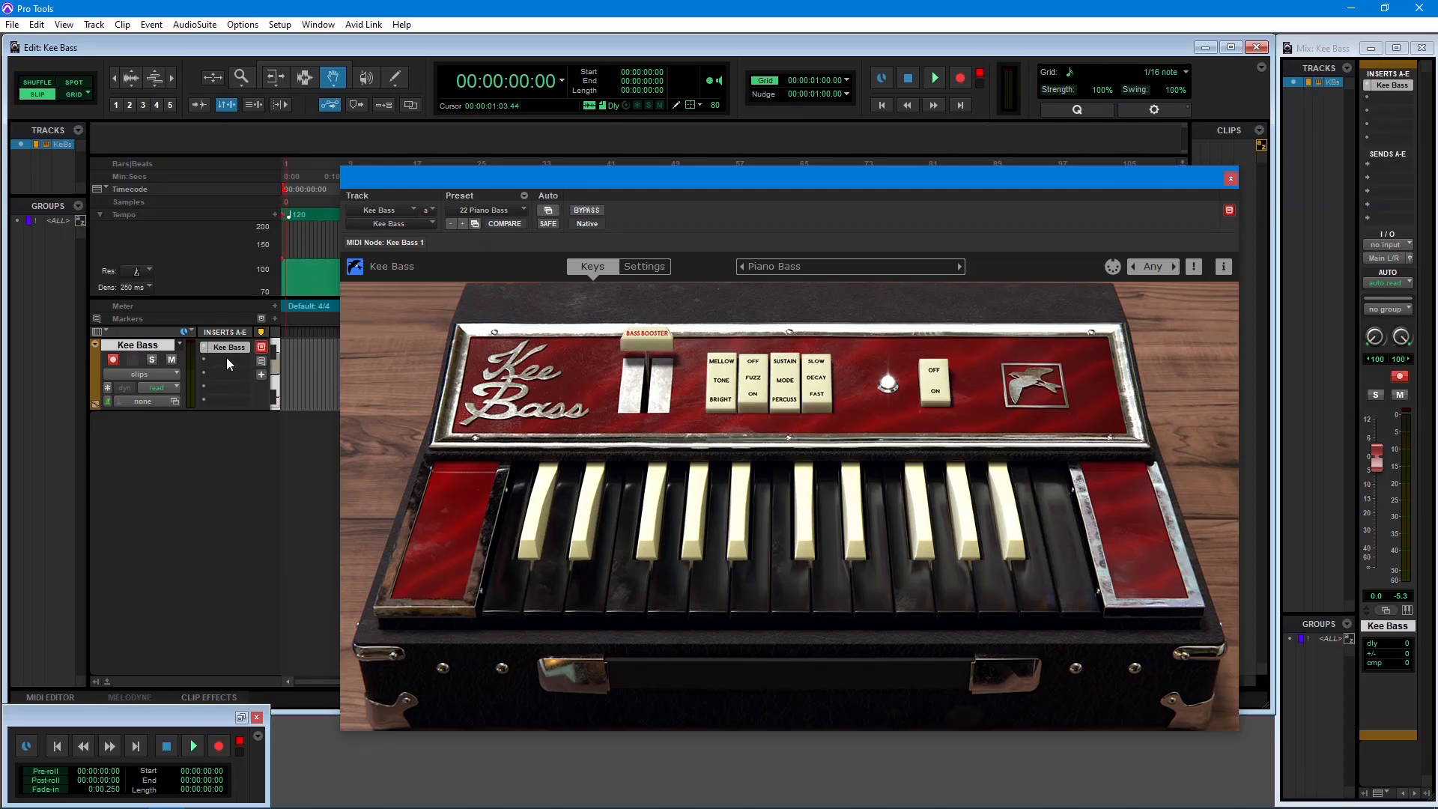
Insert the multichannel effect plug-in Lem Echo Music (stereo) in the next free insert slot of the Kee Bass track
left_click(229, 362)
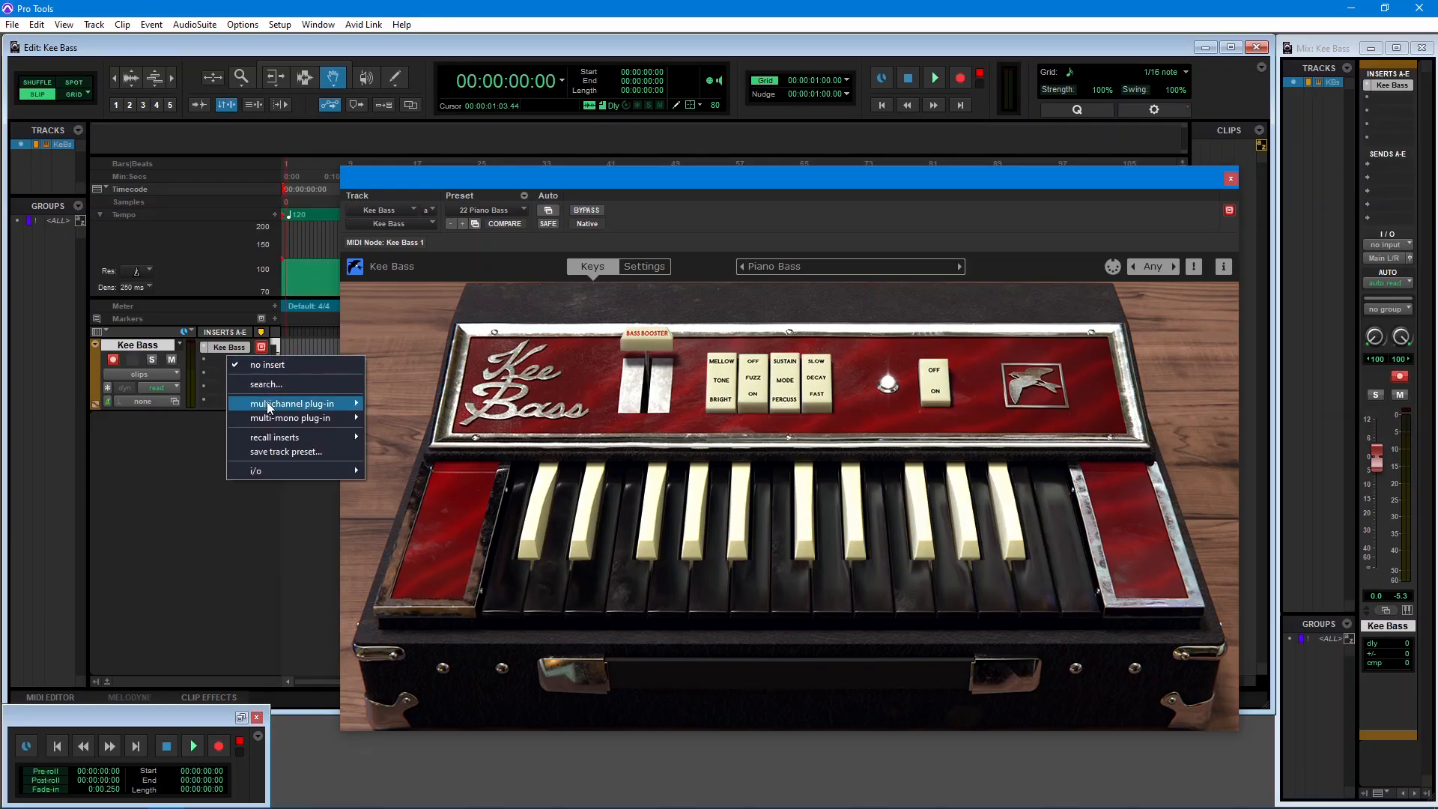
mouse_move(268, 405)
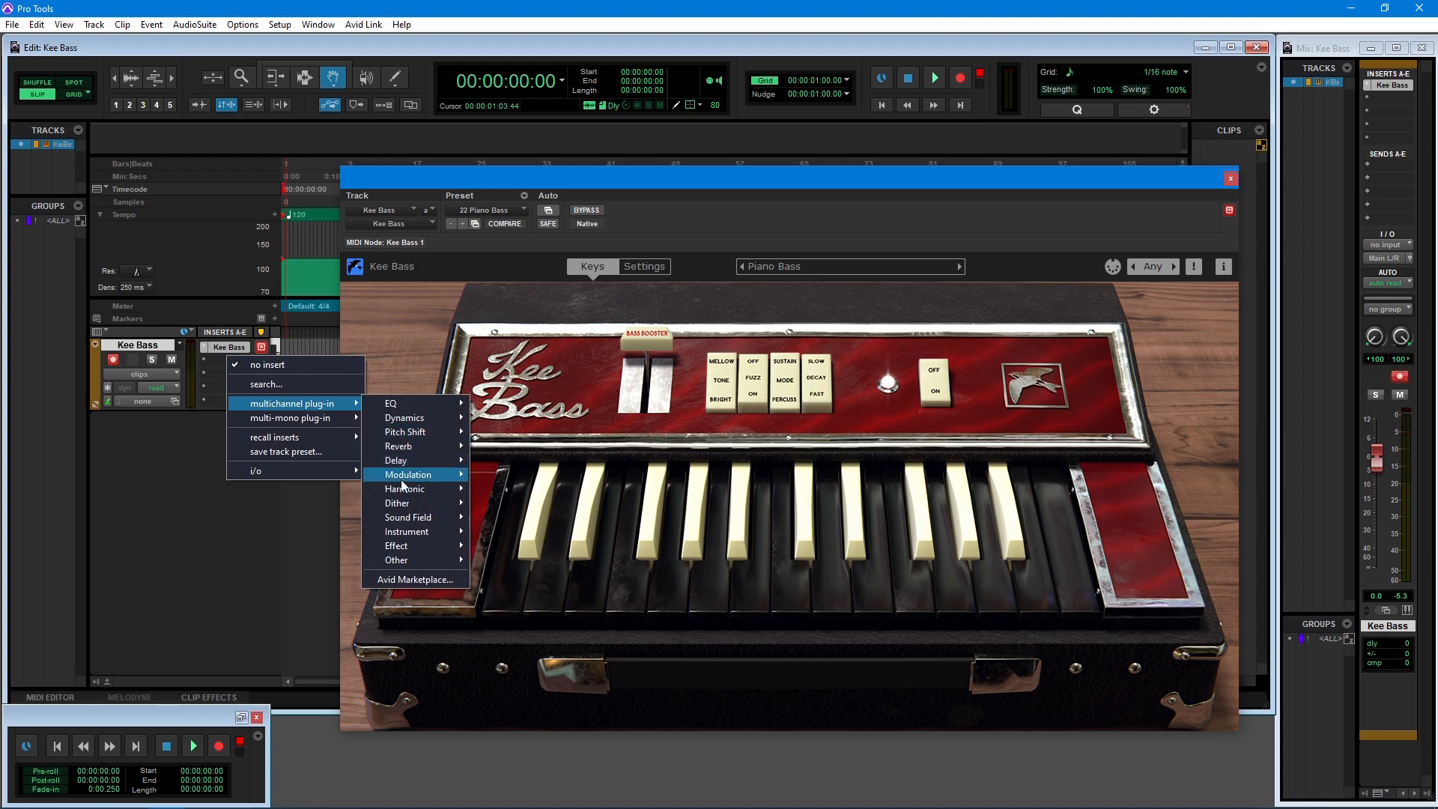
mouse_move(401, 549)
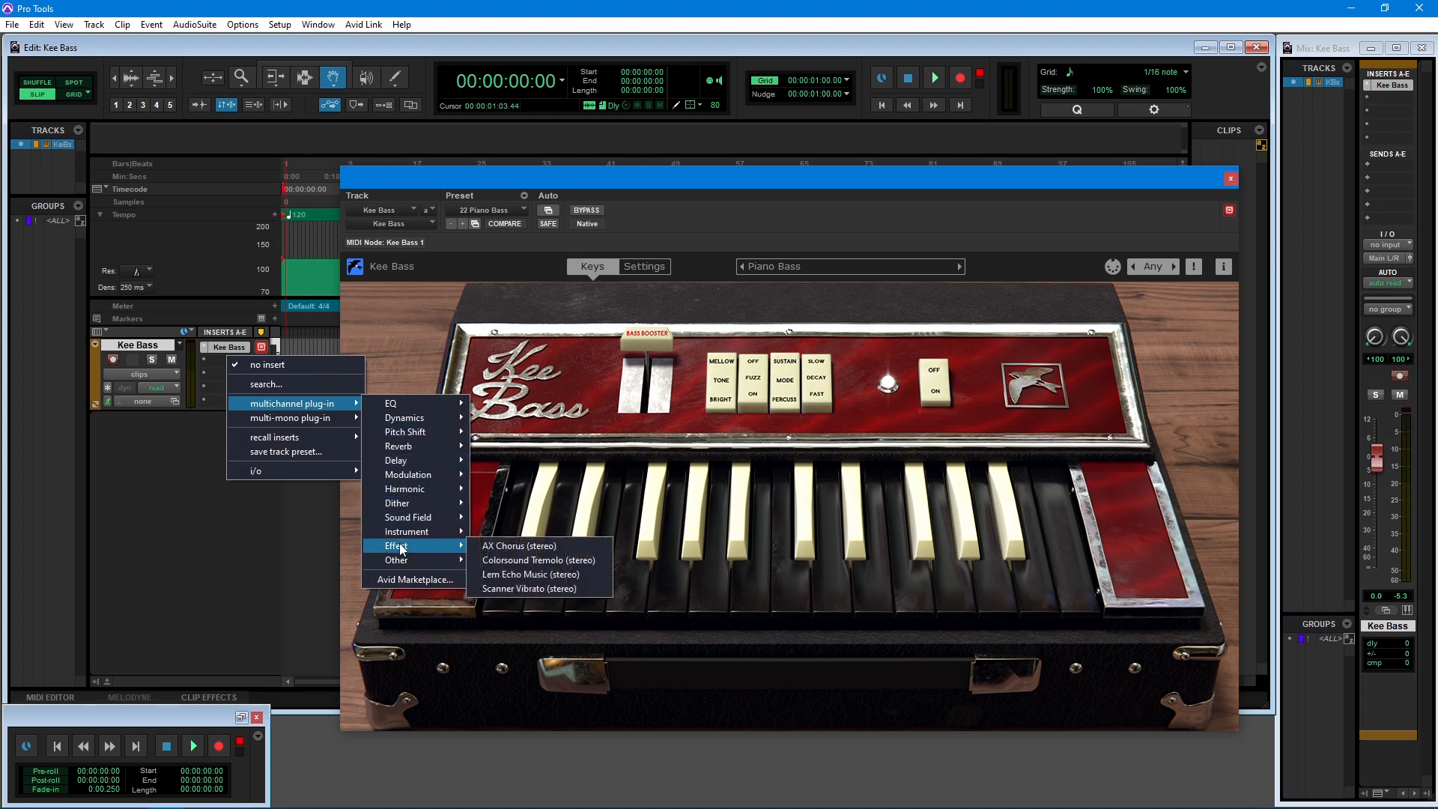
left_click(507, 579)
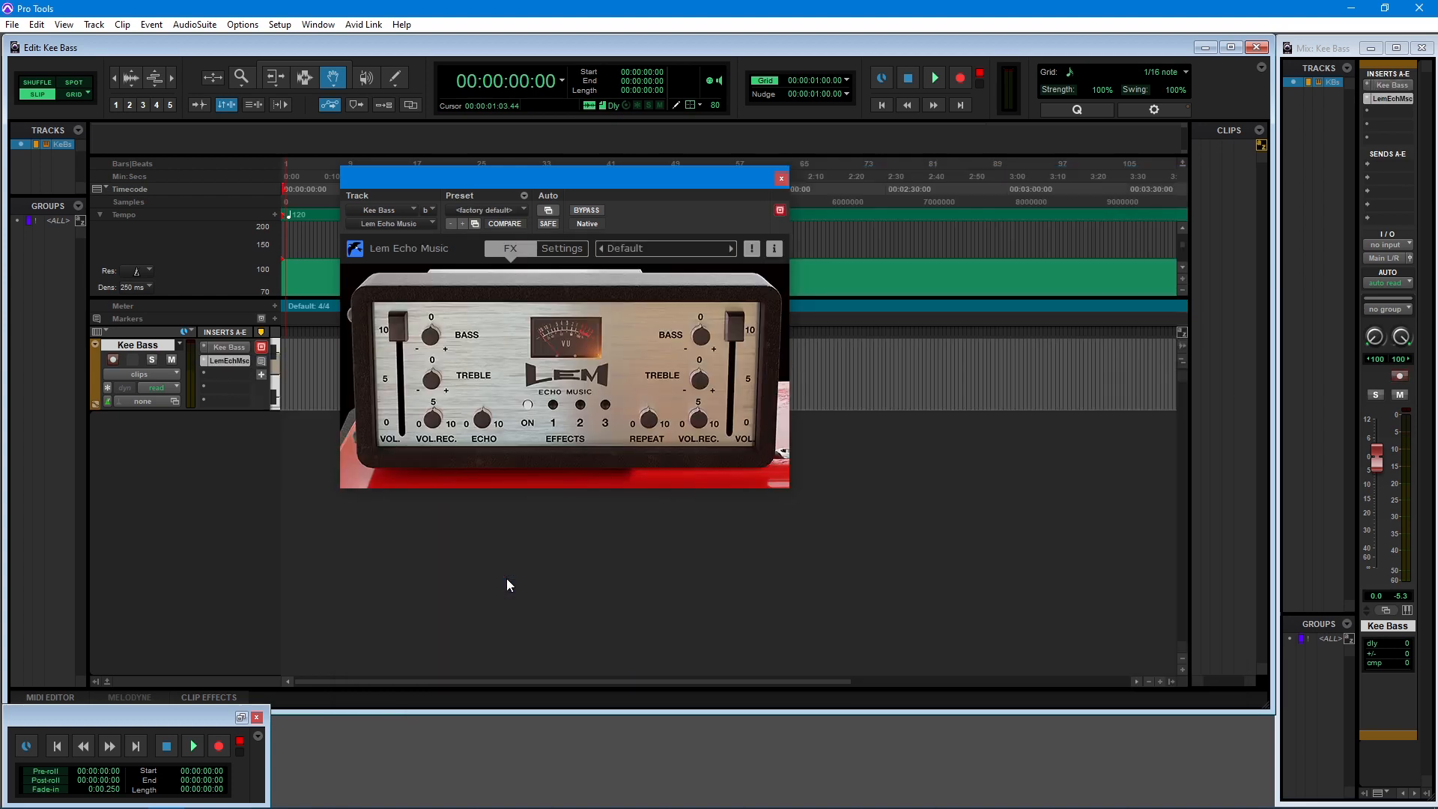
Advance the Lem Echo Music preset to Dirty Tape
left_click(730, 250)
left_click(730, 249)
left_click(730, 249)
left_click(730, 250)
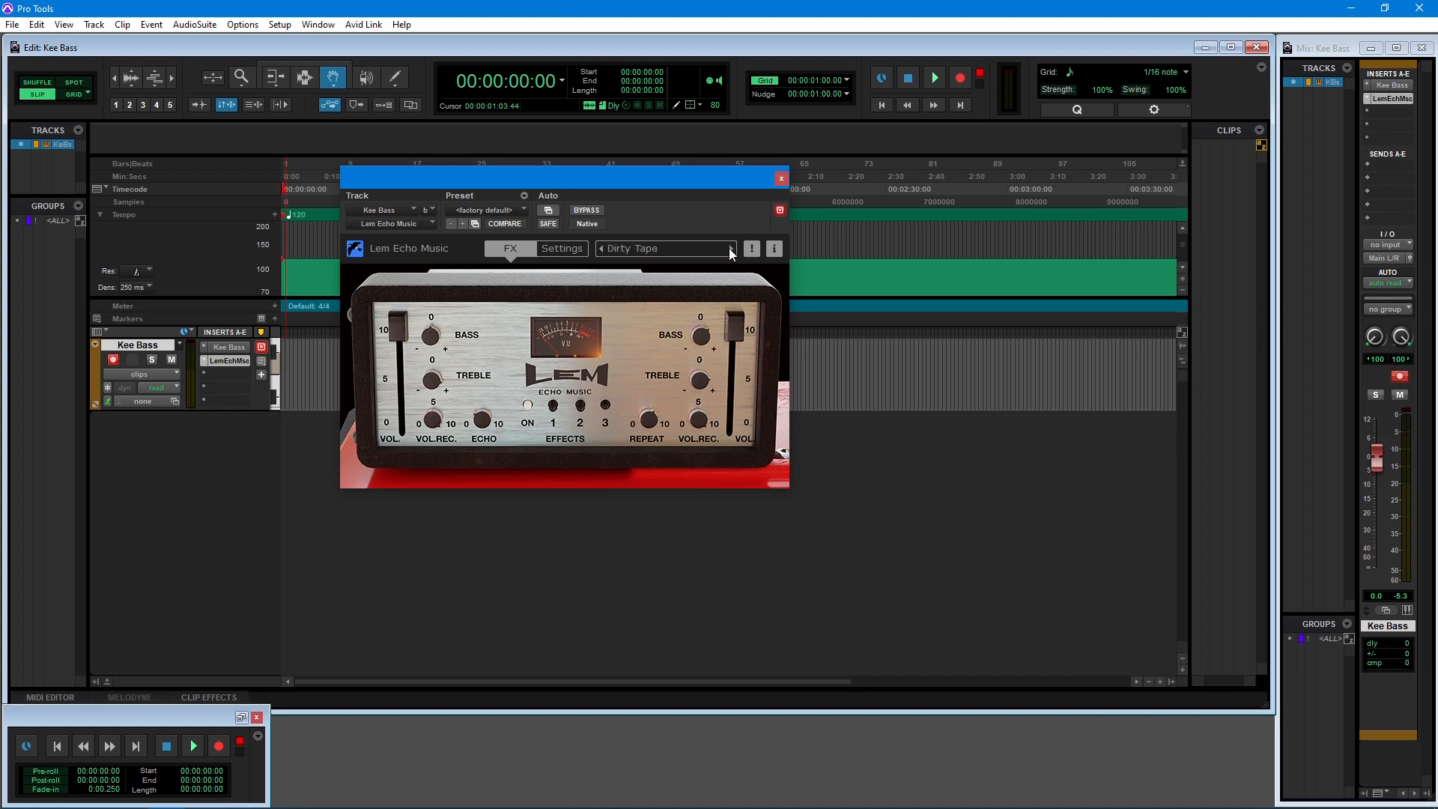